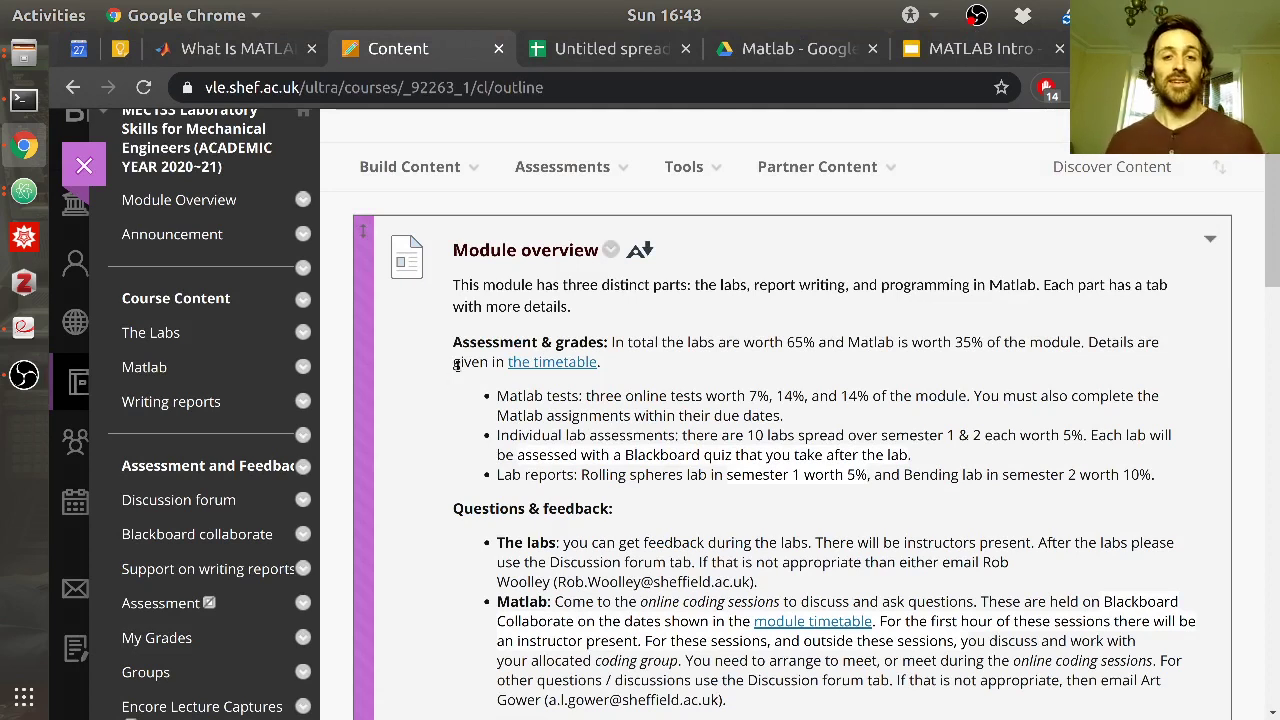
Open the Matlab section from the Blackboard course sidebar
scroll(465, 365, down, 1)
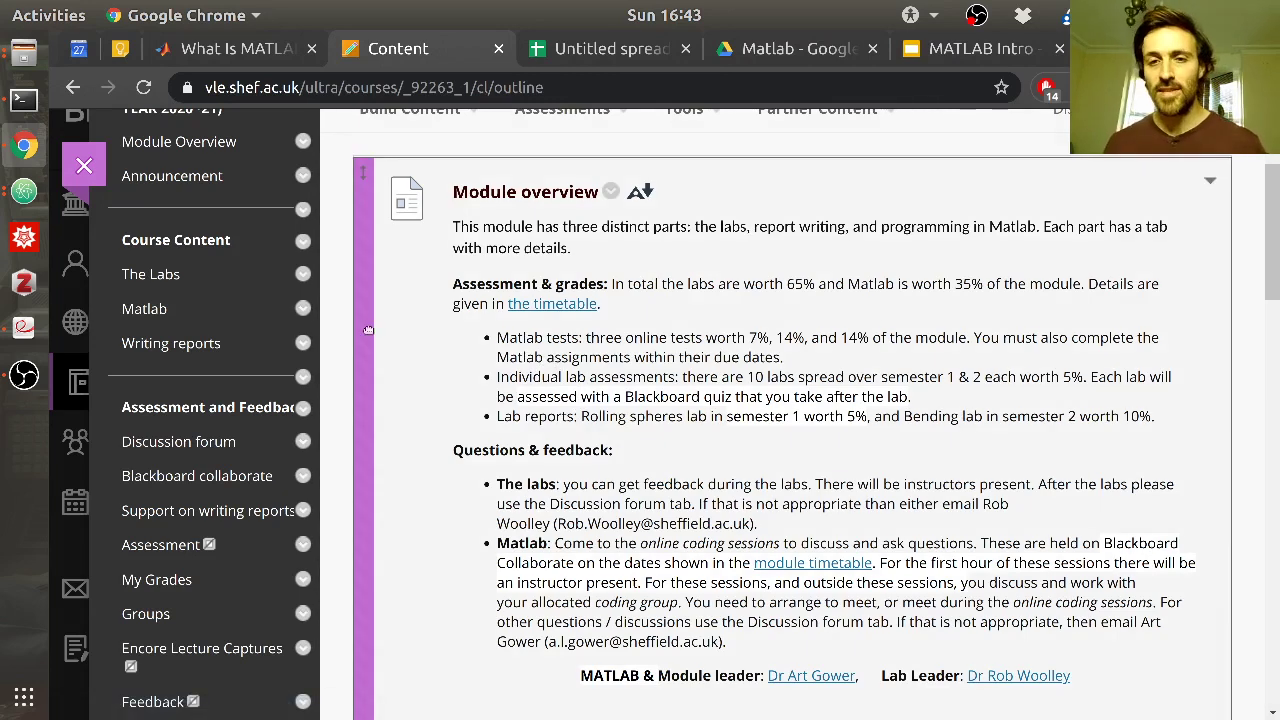
scroll(426, 410, up, 3)
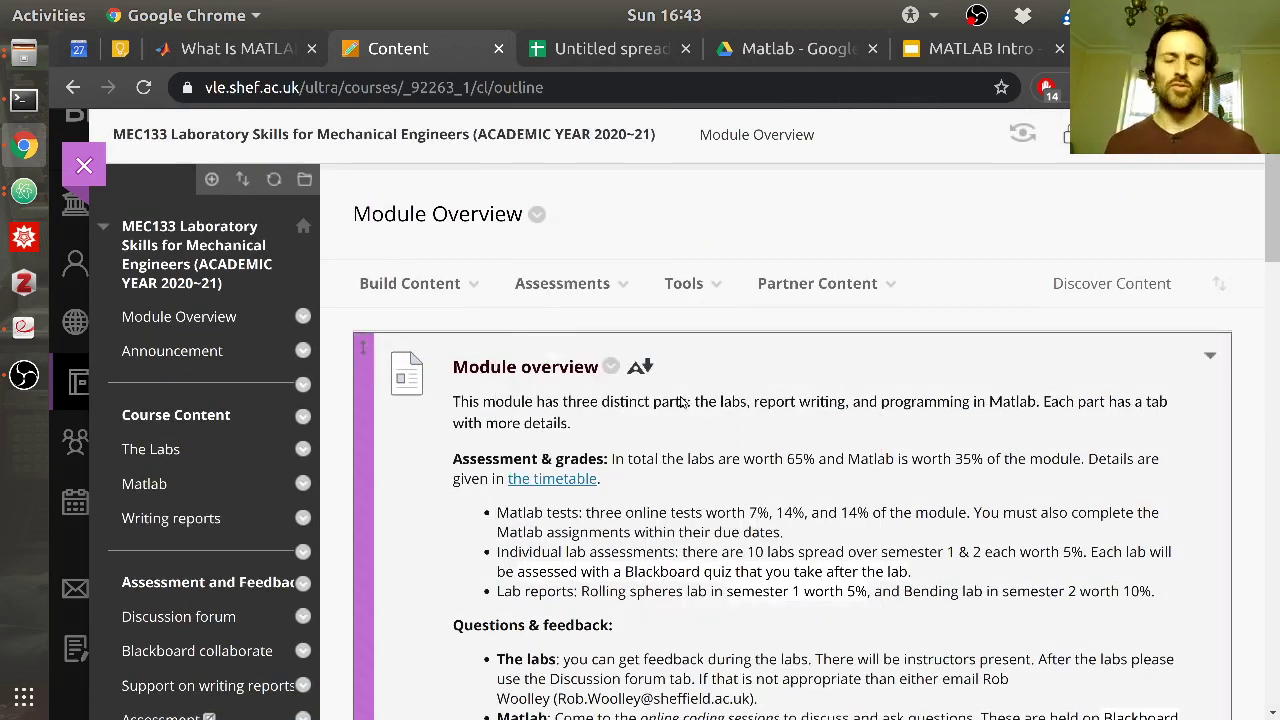
scroll(640, 434, down, 1)
scroll(640, 434, down, 2)
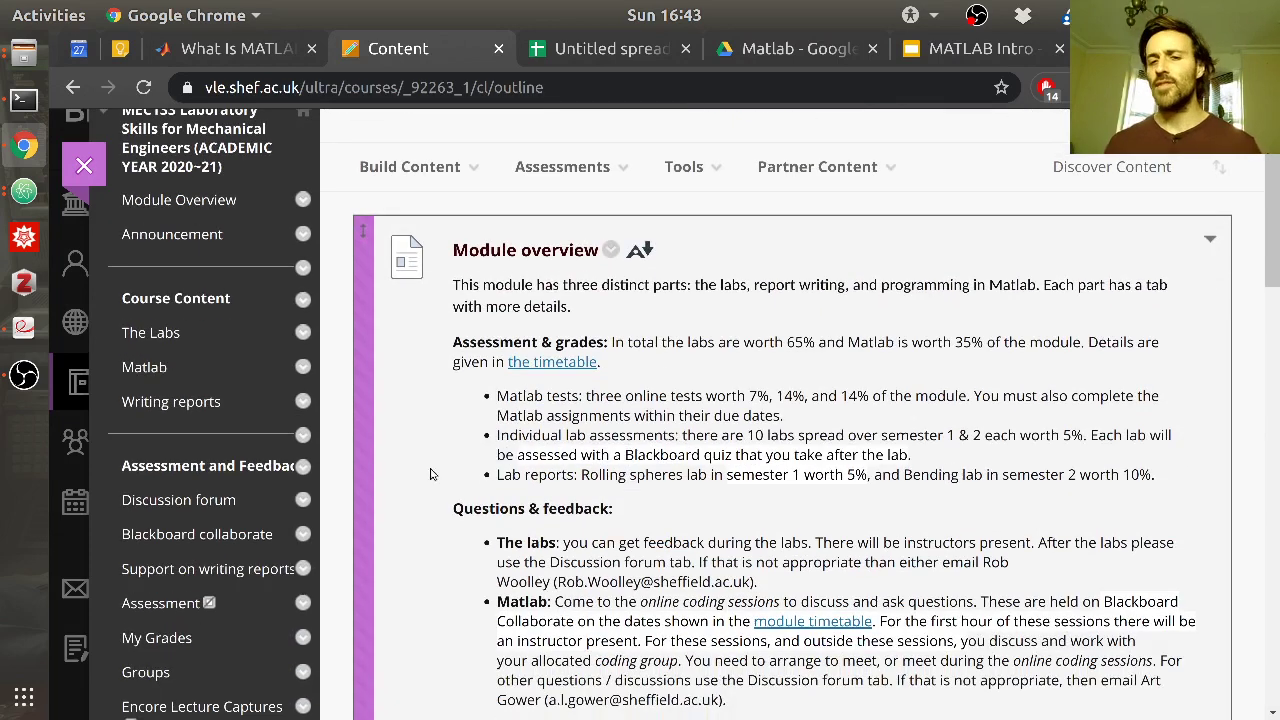
click(146, 369)
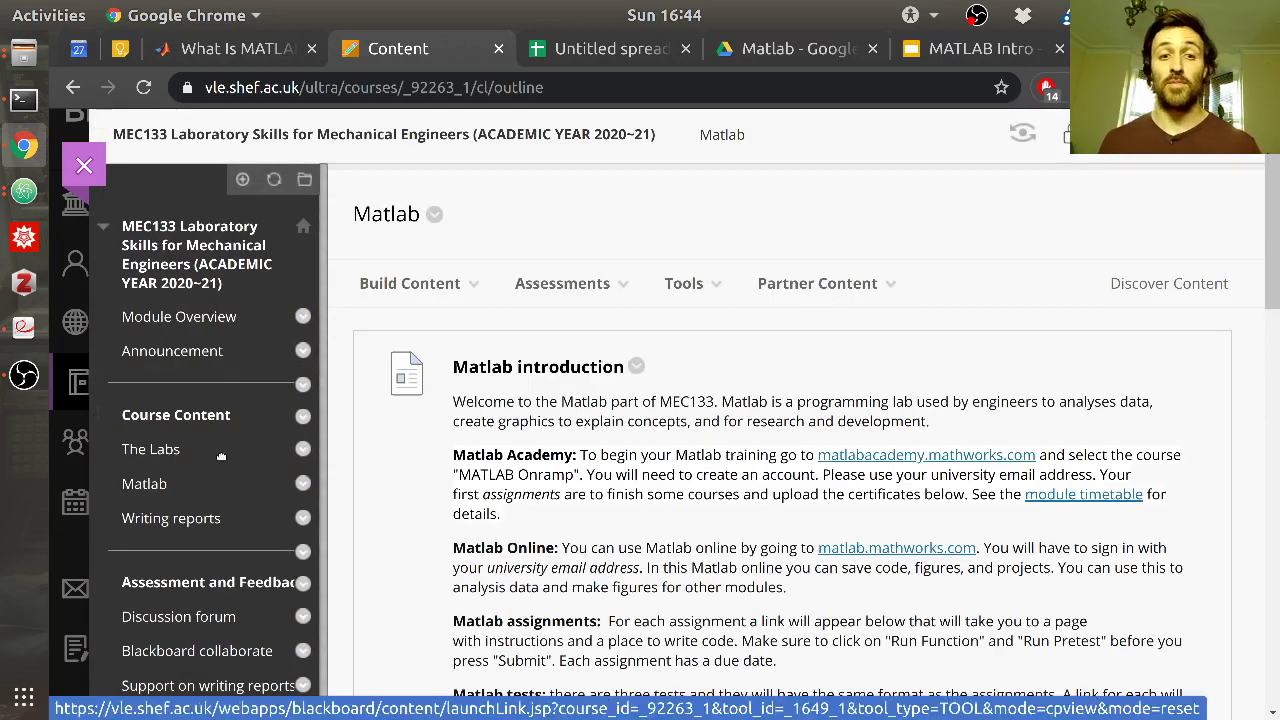
Read through the Matlab introduction and bring up the 'What Is MATLAB?' video page
scroll(632, 503, down, 2)
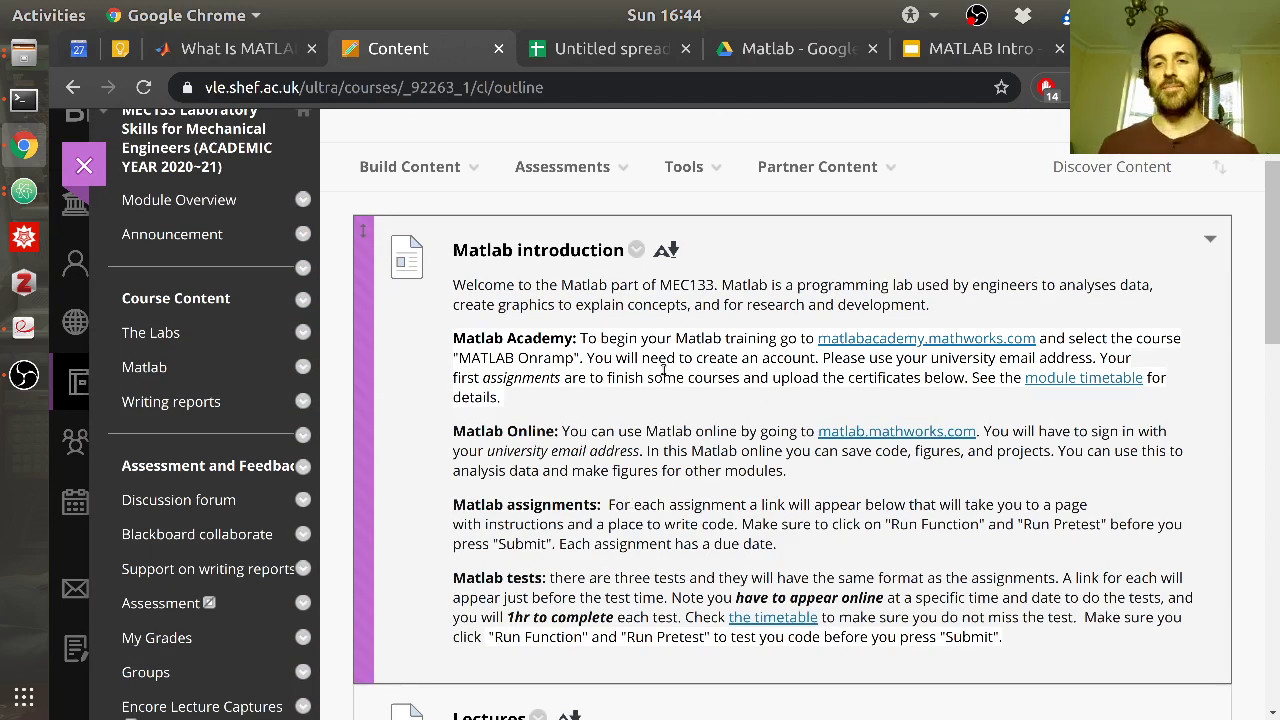
scroll(650, 357, down, 2)
scroll(668, 380, up, 2)
scroll(670, 385, down, 1)
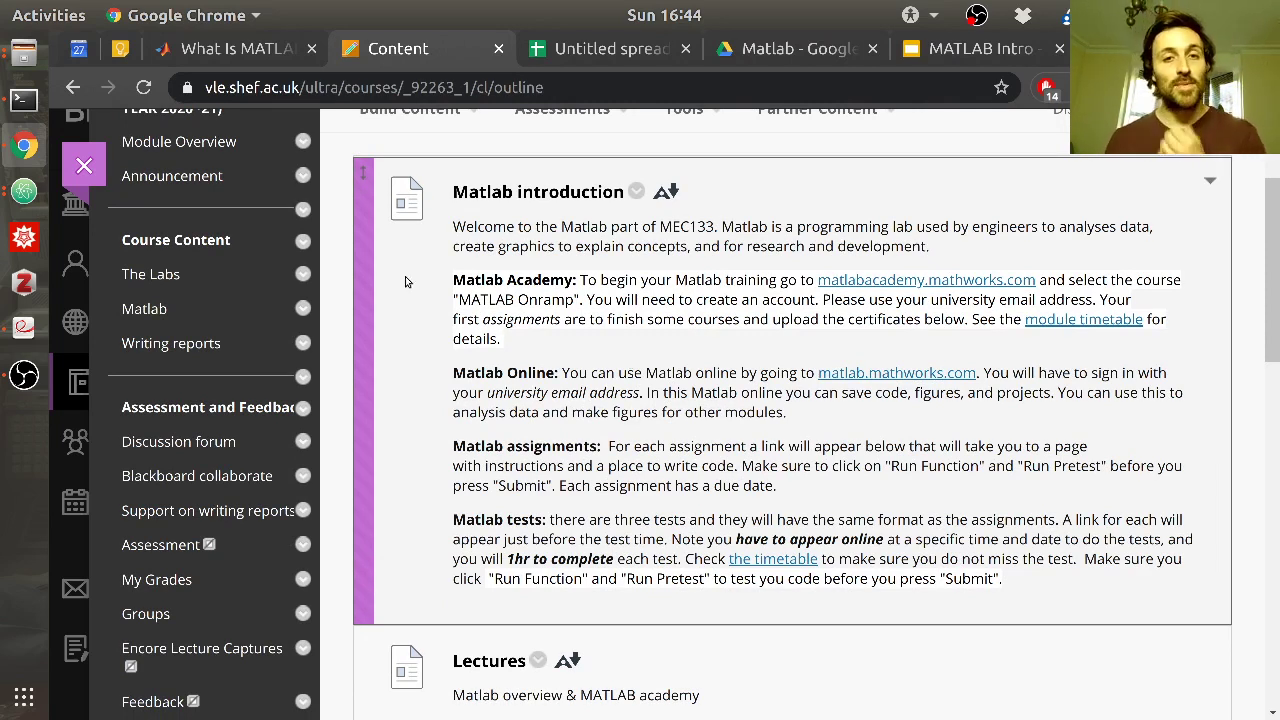
click(254, 60)
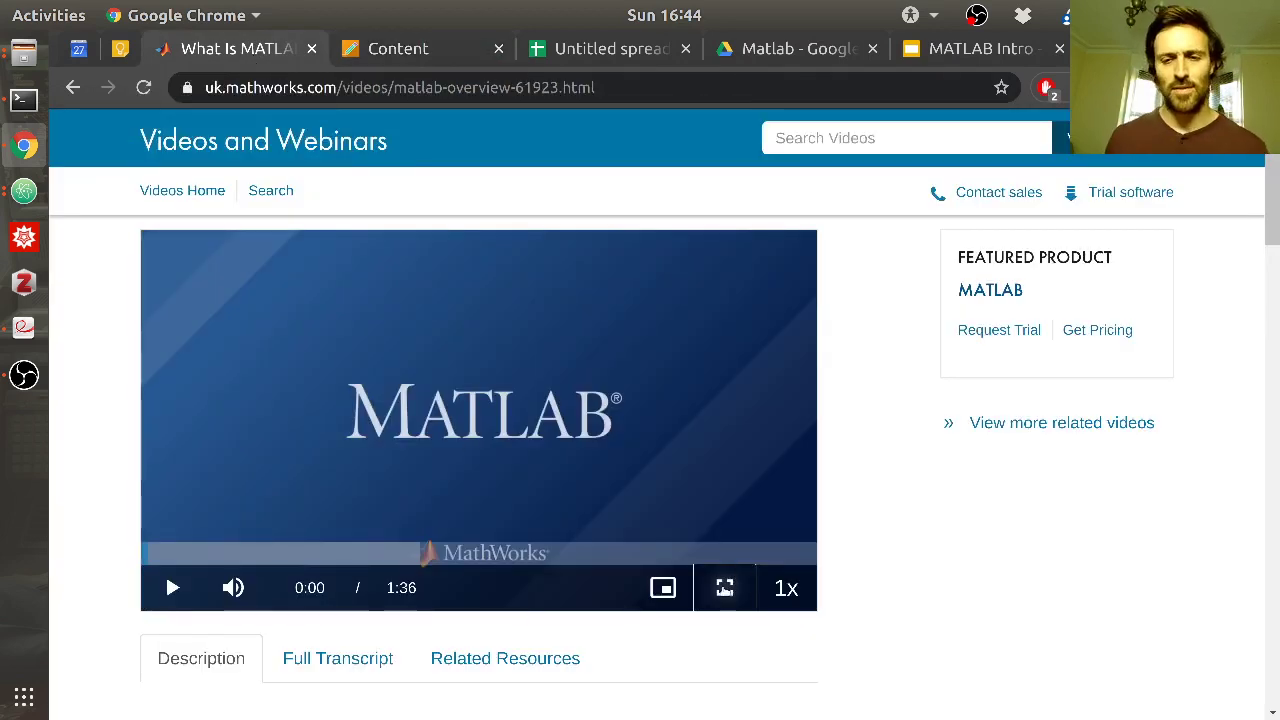
Play the 1:36 'What Is MATLAB?' overview video full screen through to its end
click(724, 588)
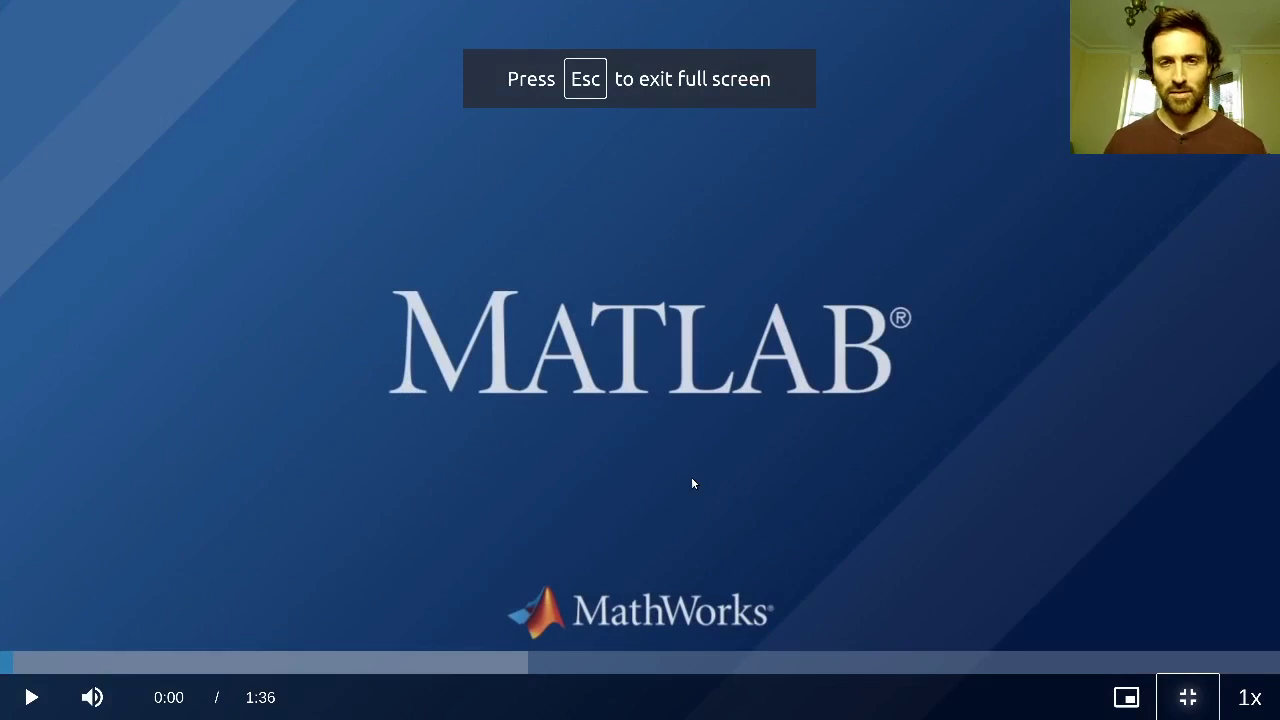
key(Escape)
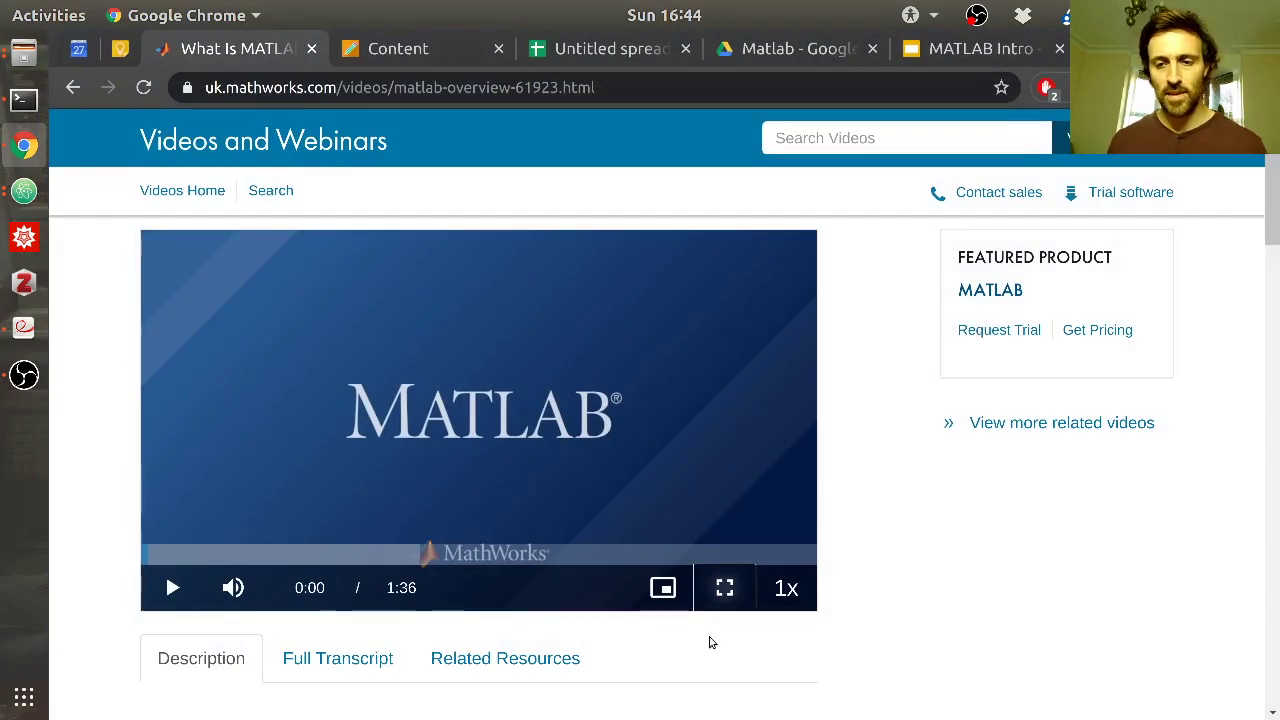
click(724, 588)
click(30, 697)
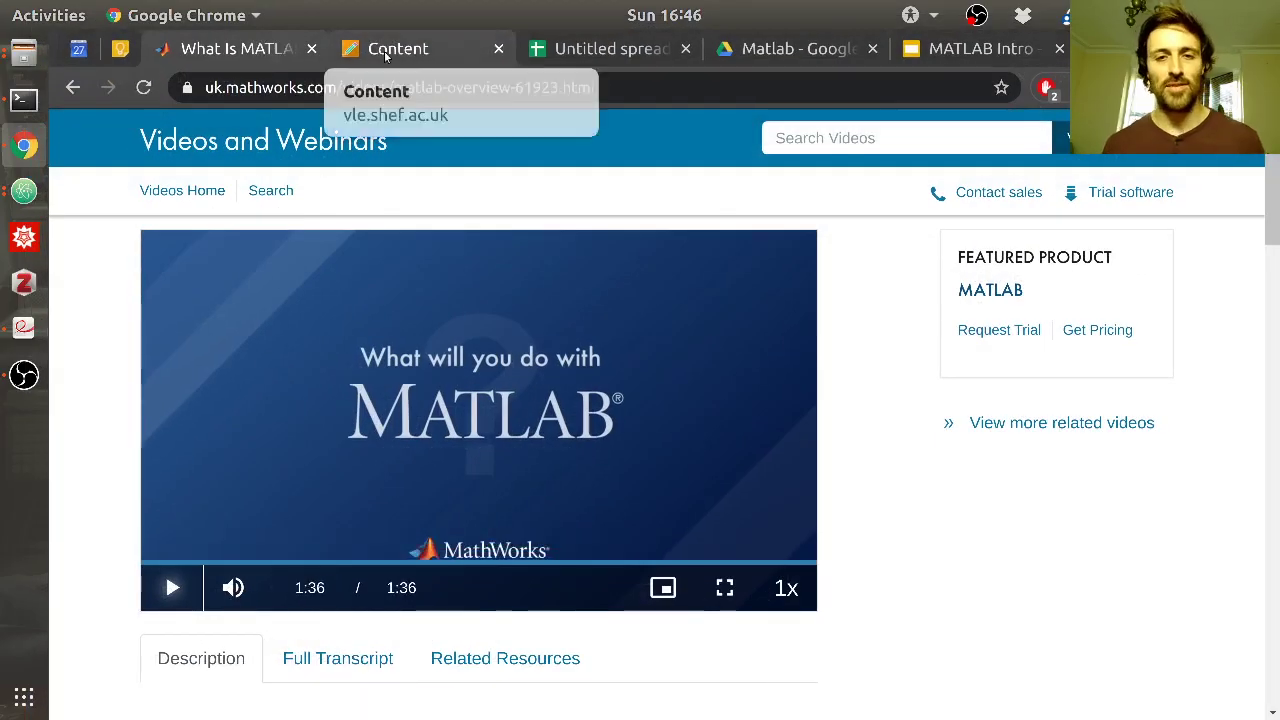
Return to the Blackboard Matlab page and open the 'Module timetable MEC133' sheet in a background tab
click(385, 55)
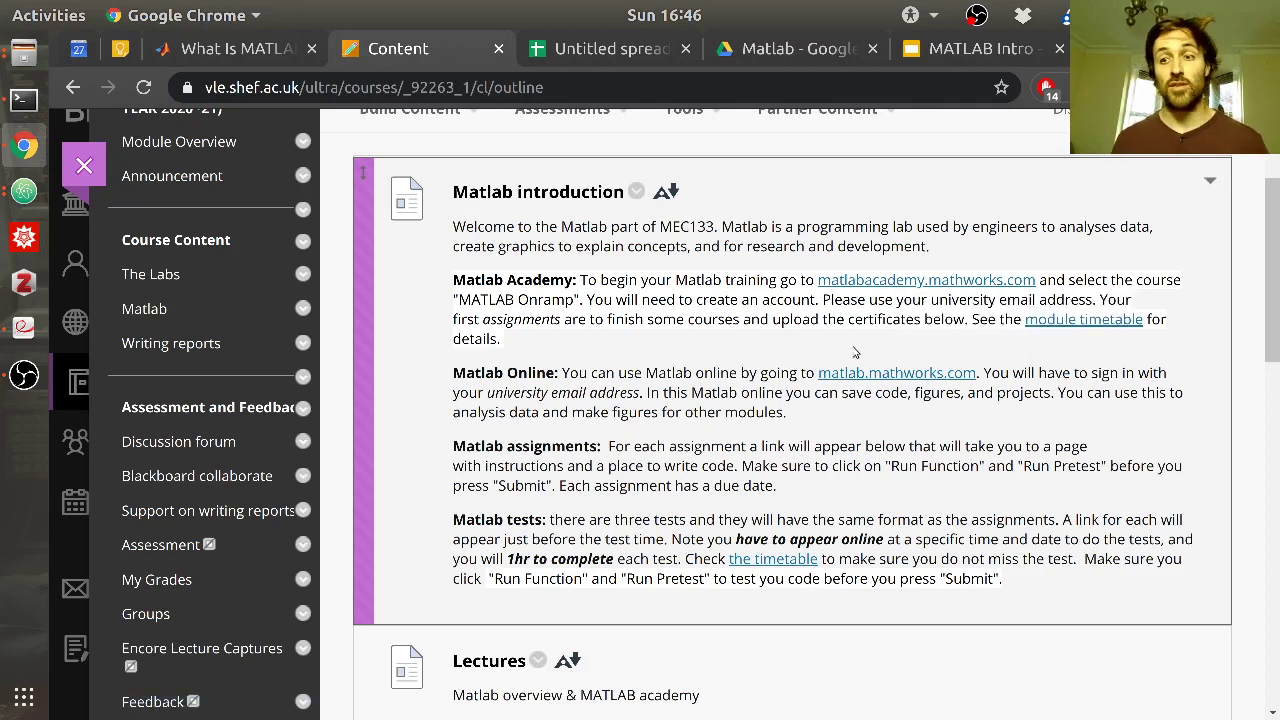
middle_click(1083, 320)
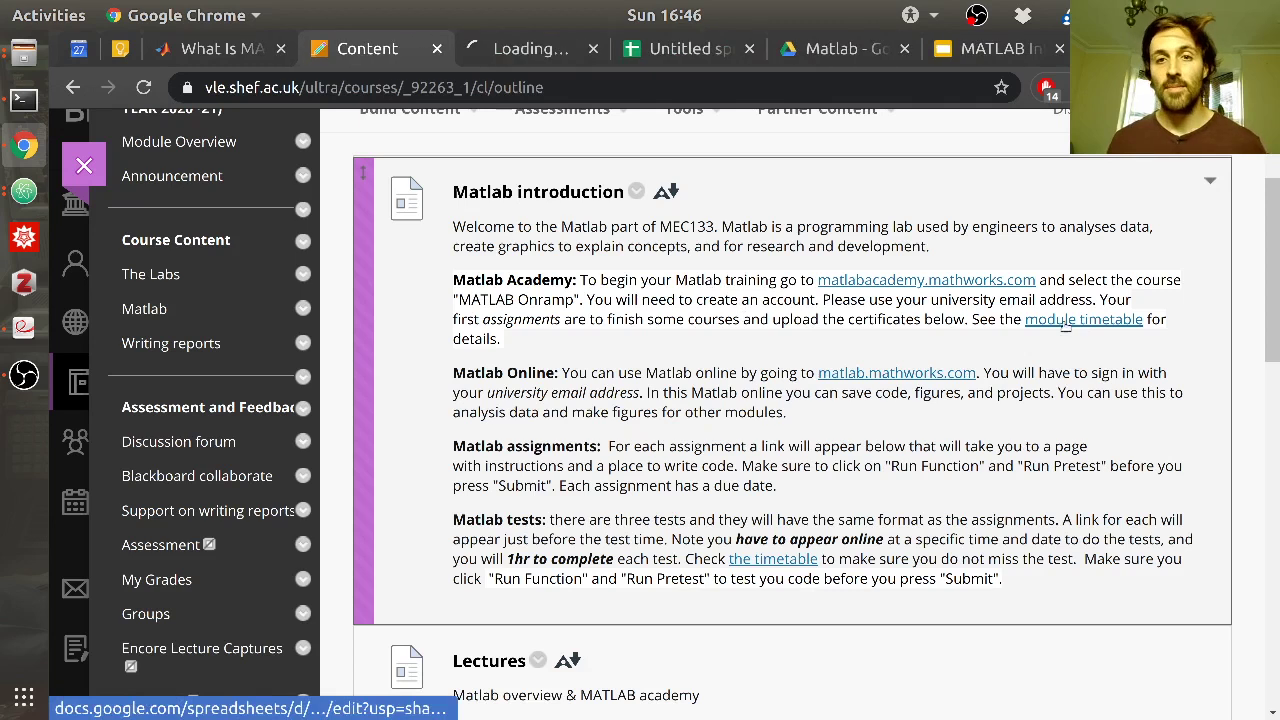
In the MEC133 timetable, follow cell D15's week 2 certificate link to MATLAB Academy's Onramp course
click(508, 55)
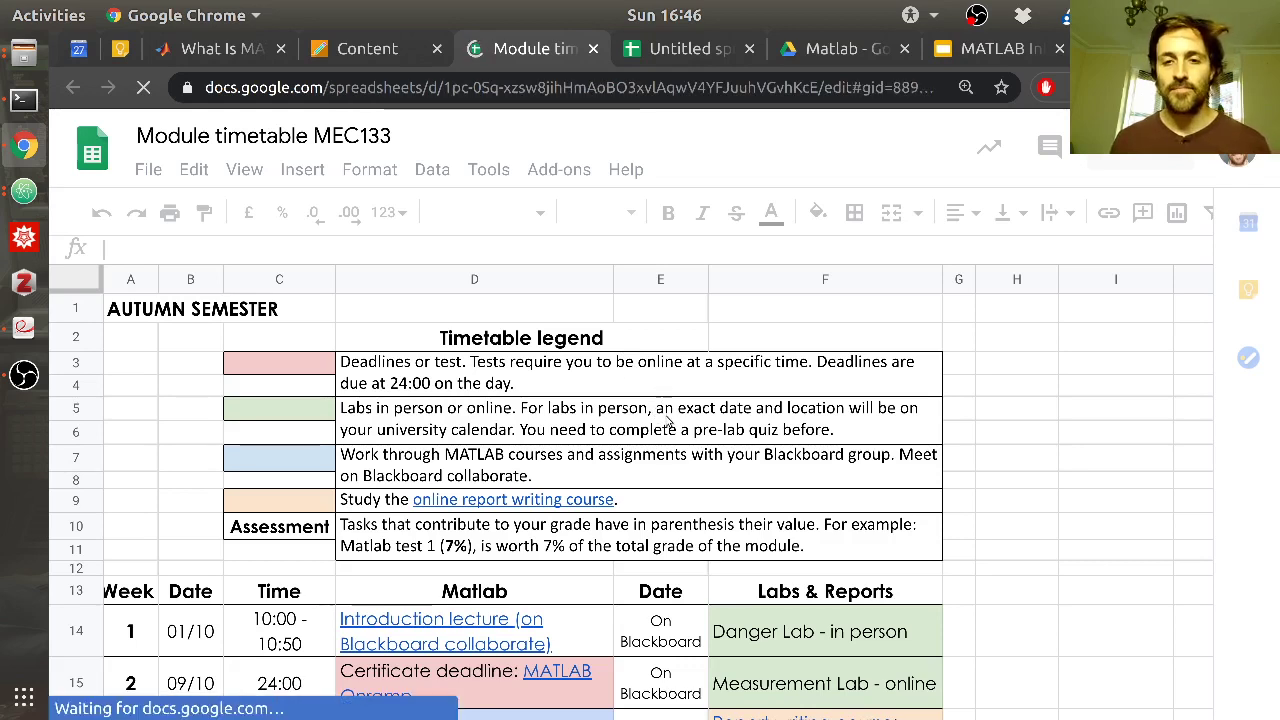
scroll(667, 422, down, 5)
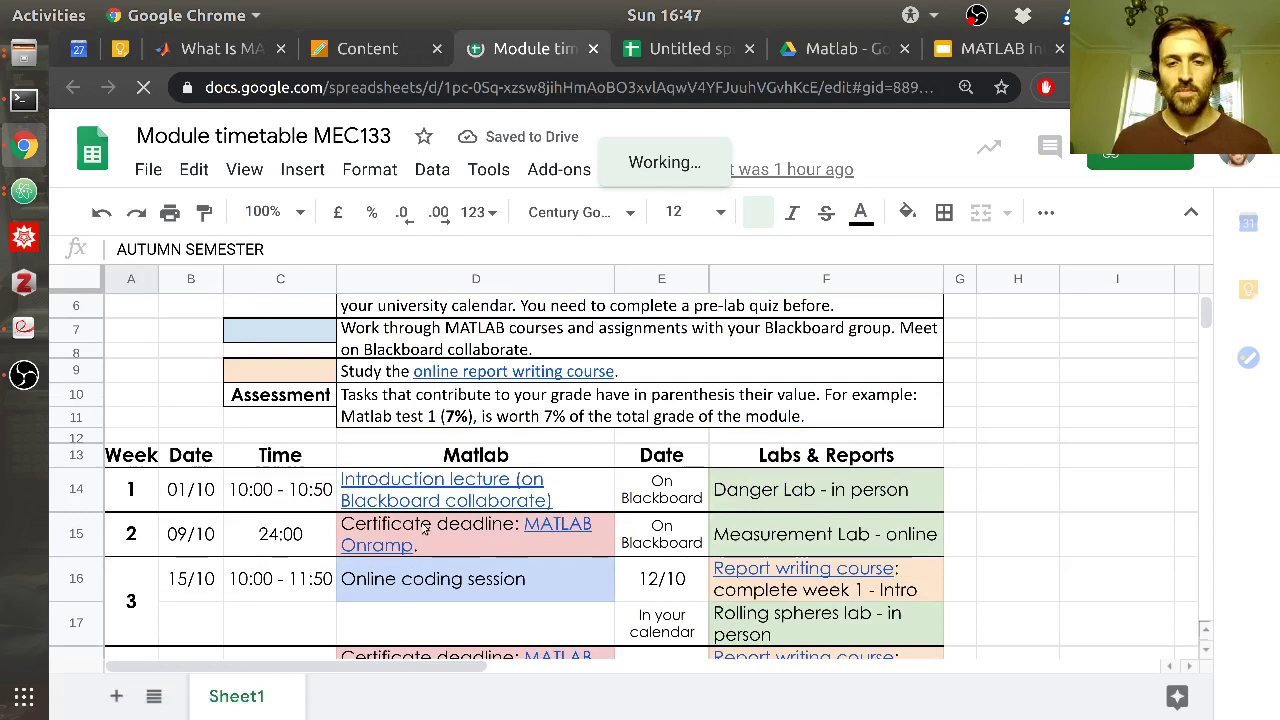
click(425, 528)
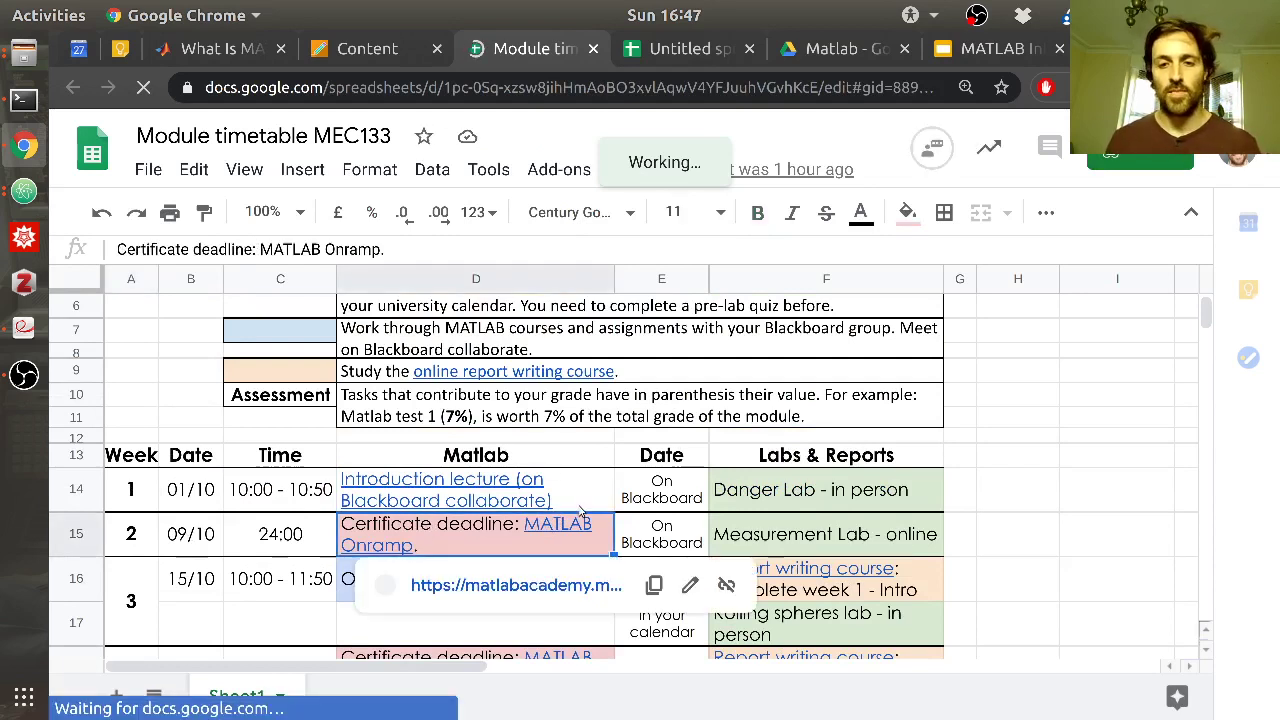
Open matlabacademy.mathworks.com from the course instructions and browse the MATLAB and Simulink Training page
click(517, 586)
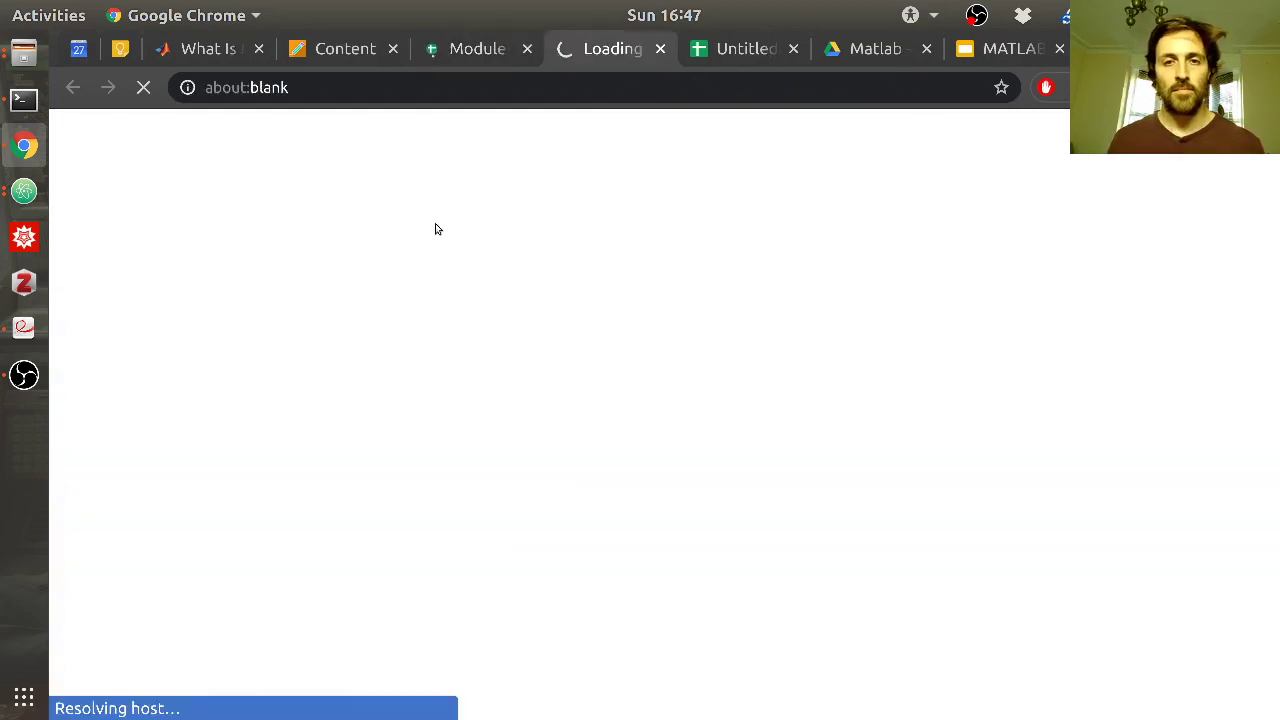
click(355, 52)
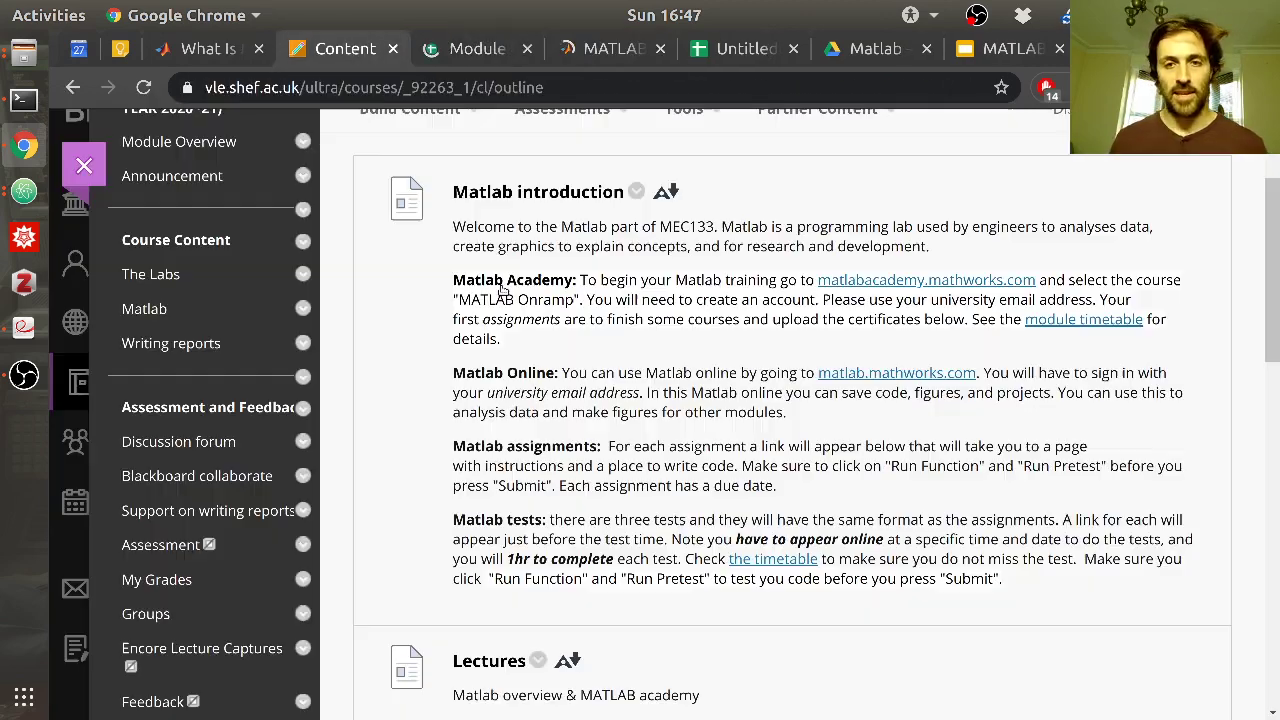
click(868, 282)
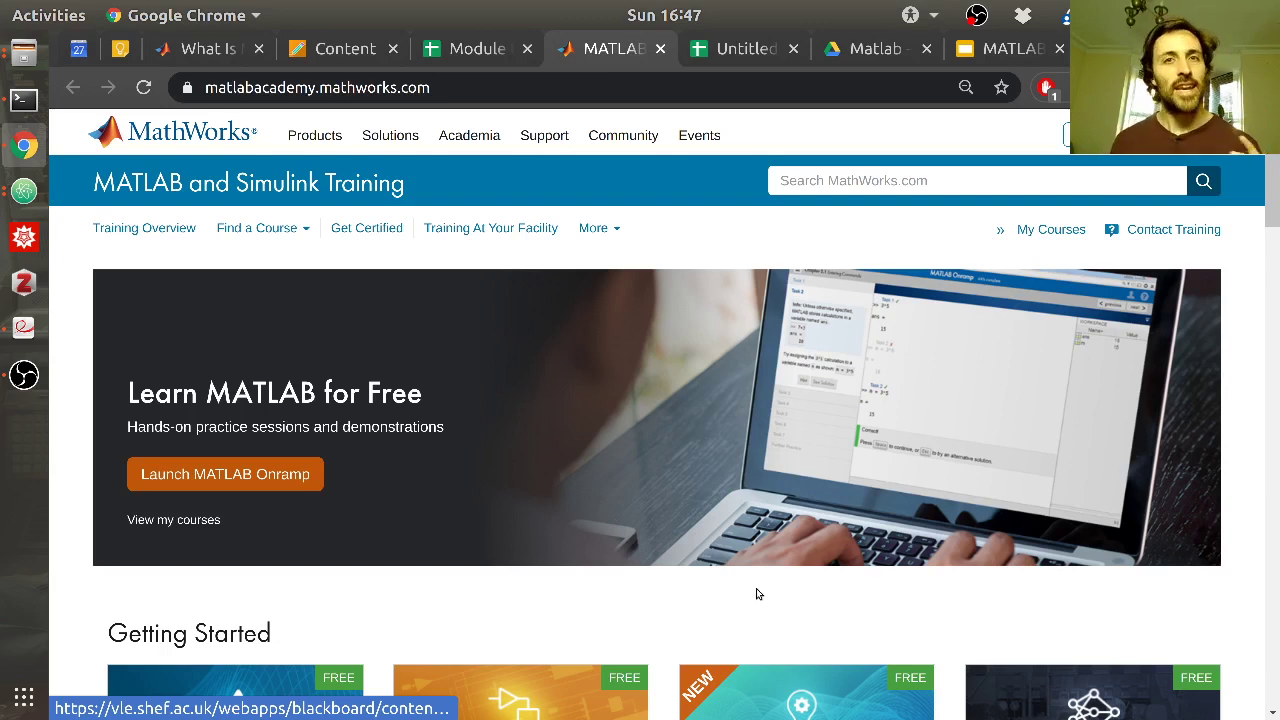
scroll(406, 586, down, 2)
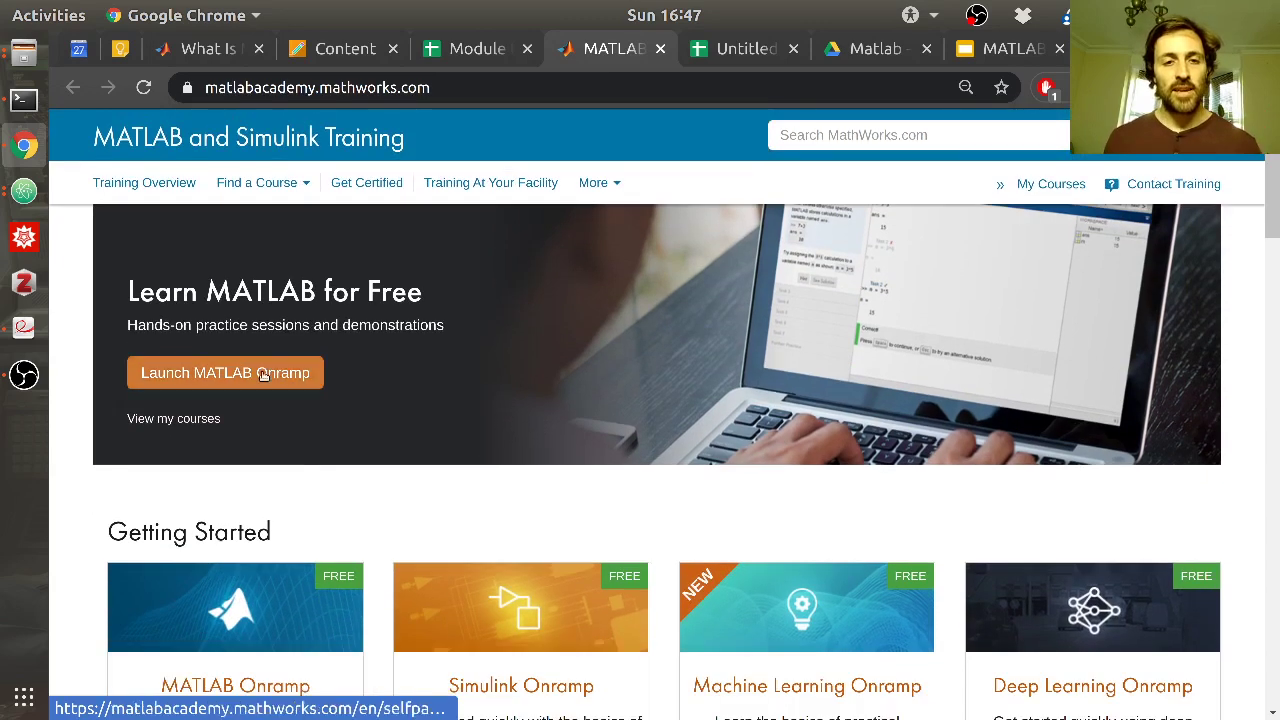
scroll(680, 330, up, 2)
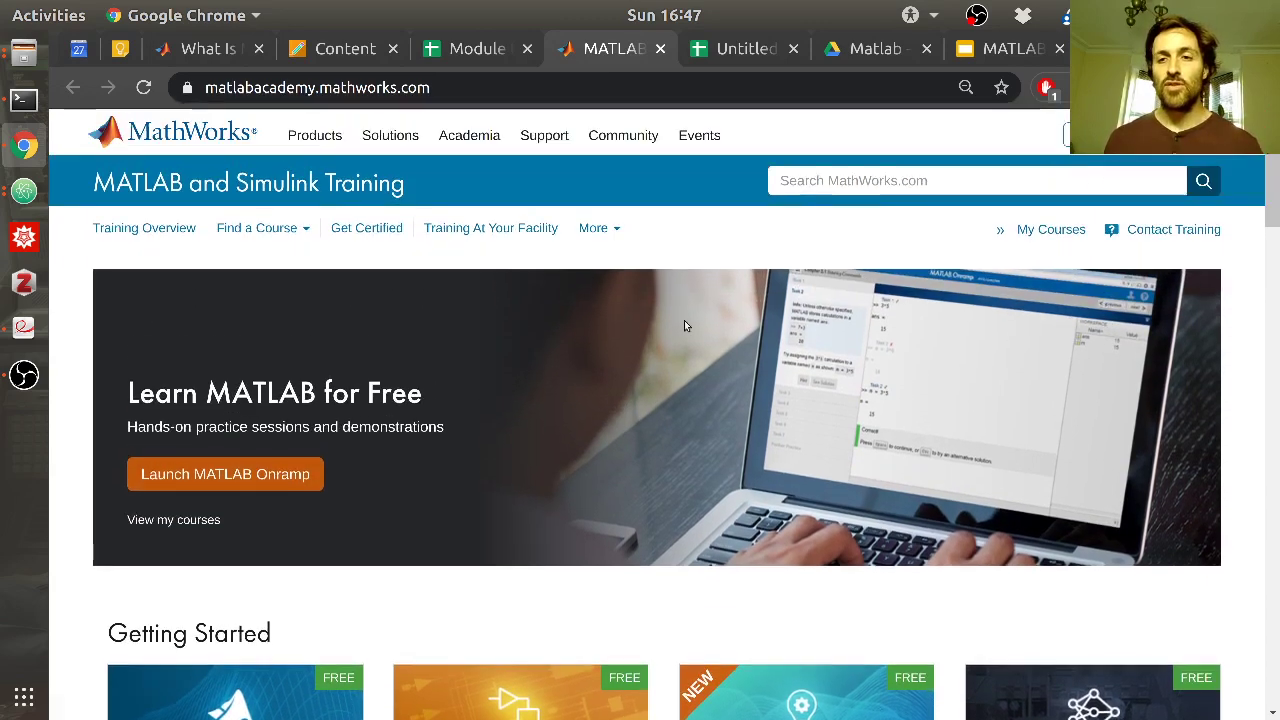
scroll(469, 453, down, 7)
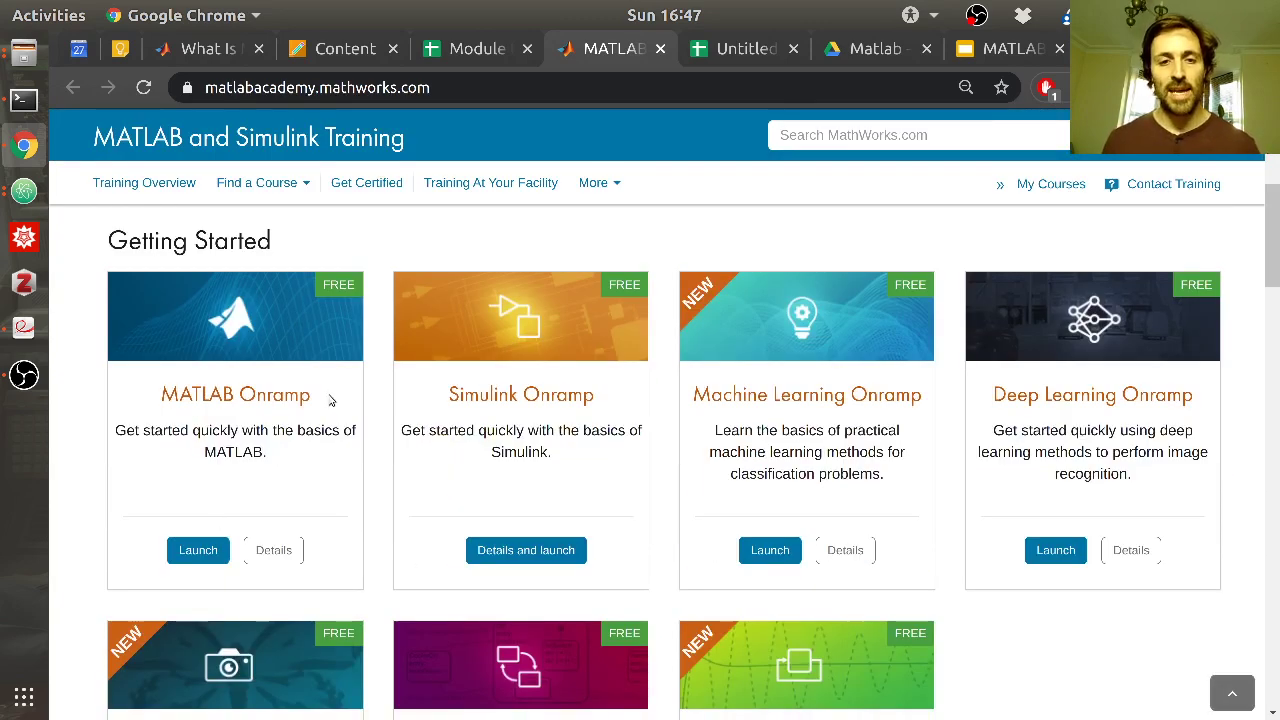
scroll(260, 480, up, 5)
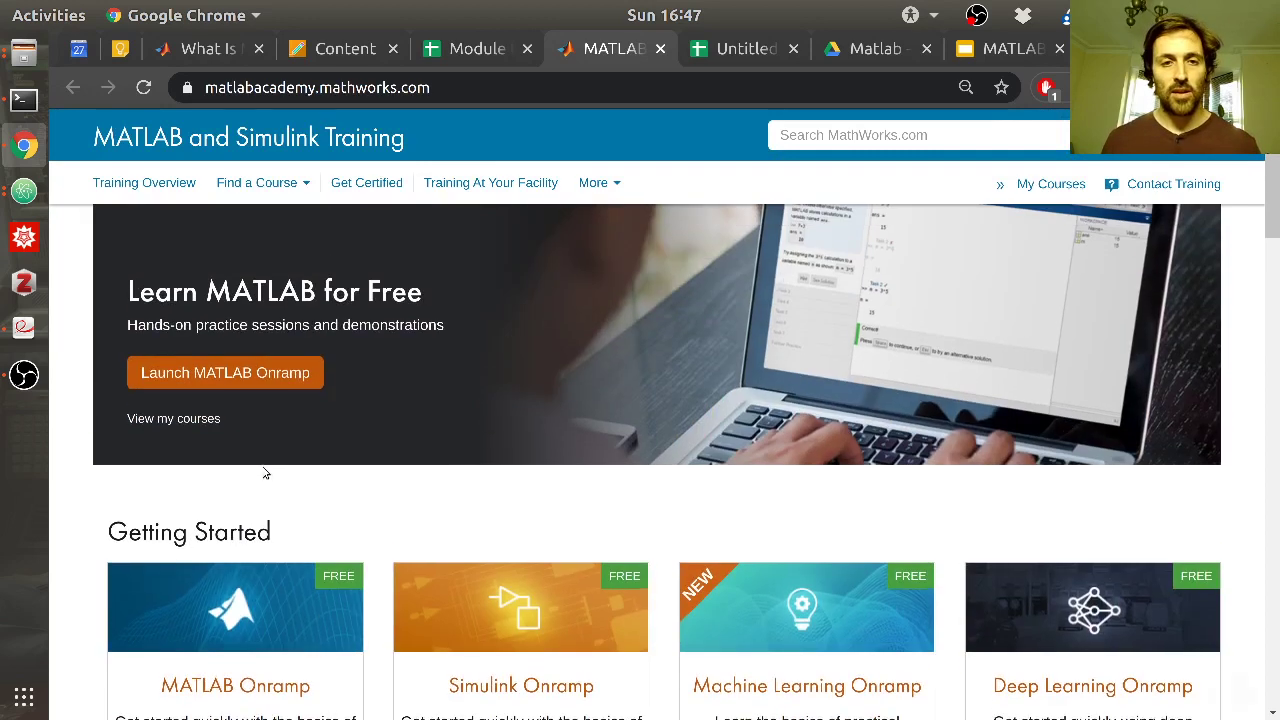
Launch MATLAB Onramp and enter the saved university account email and password to sign in
click(208, 372)
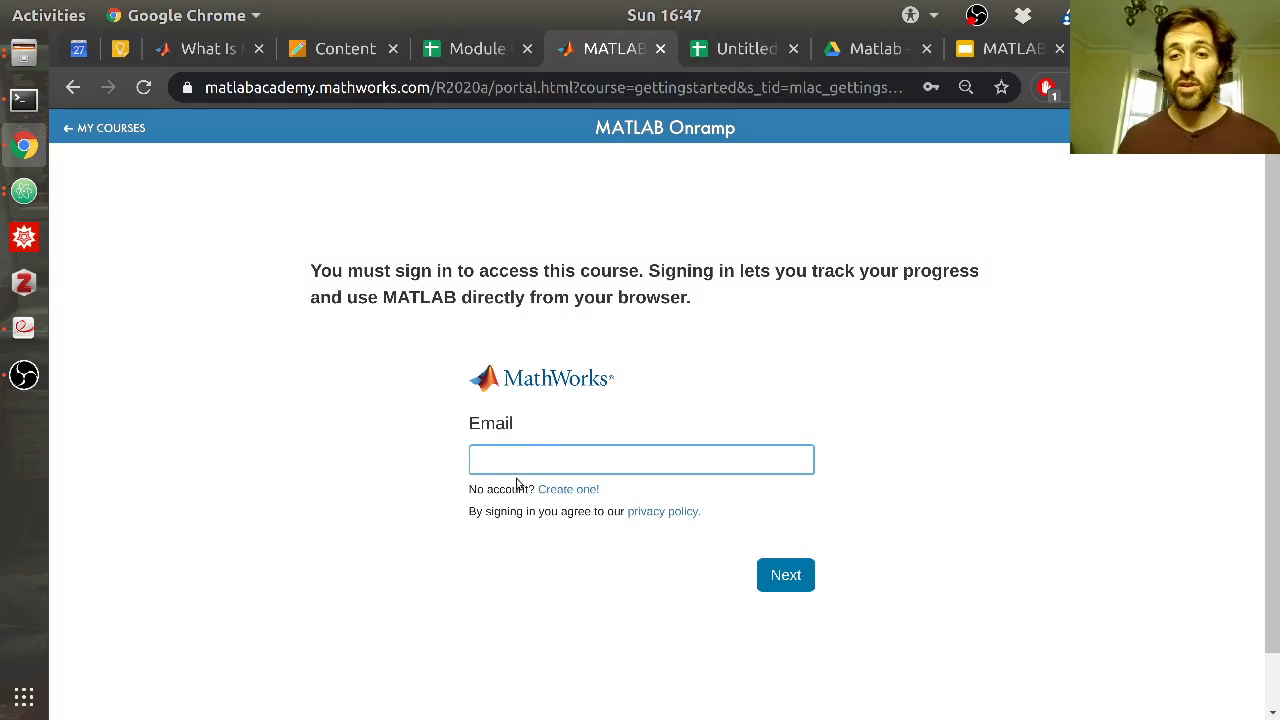
click(570, 460)
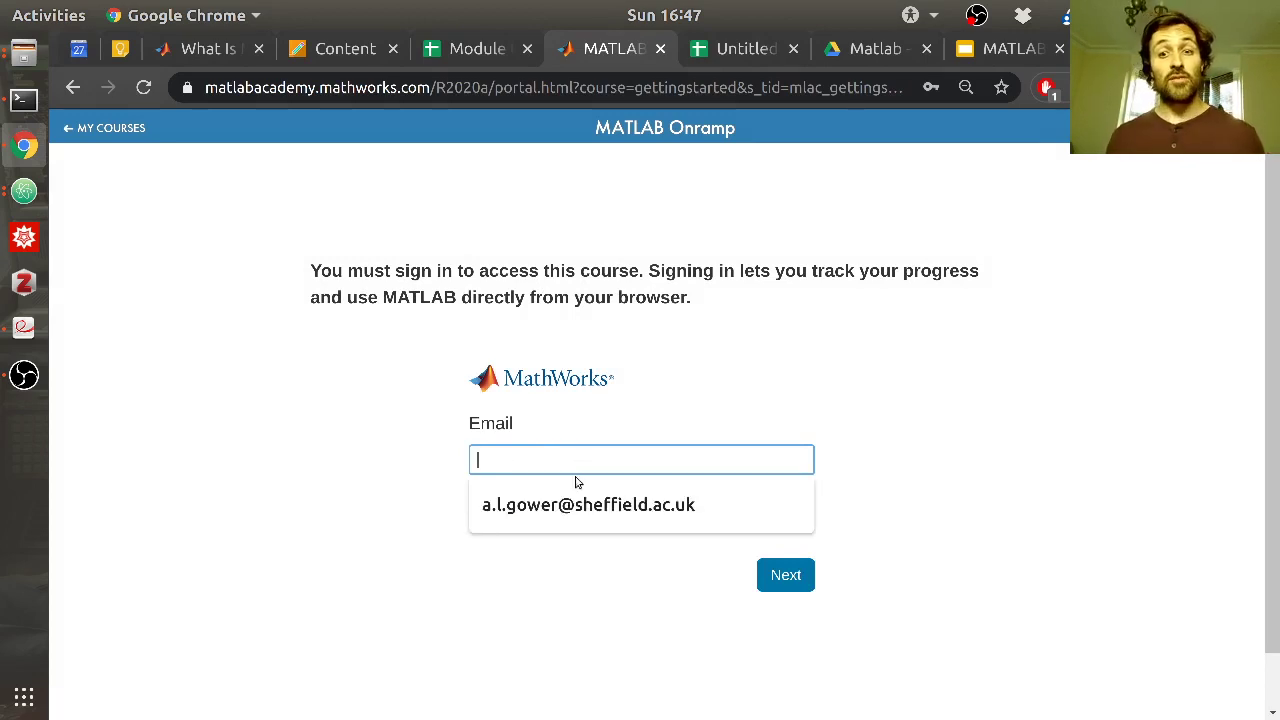
click(575, 500)
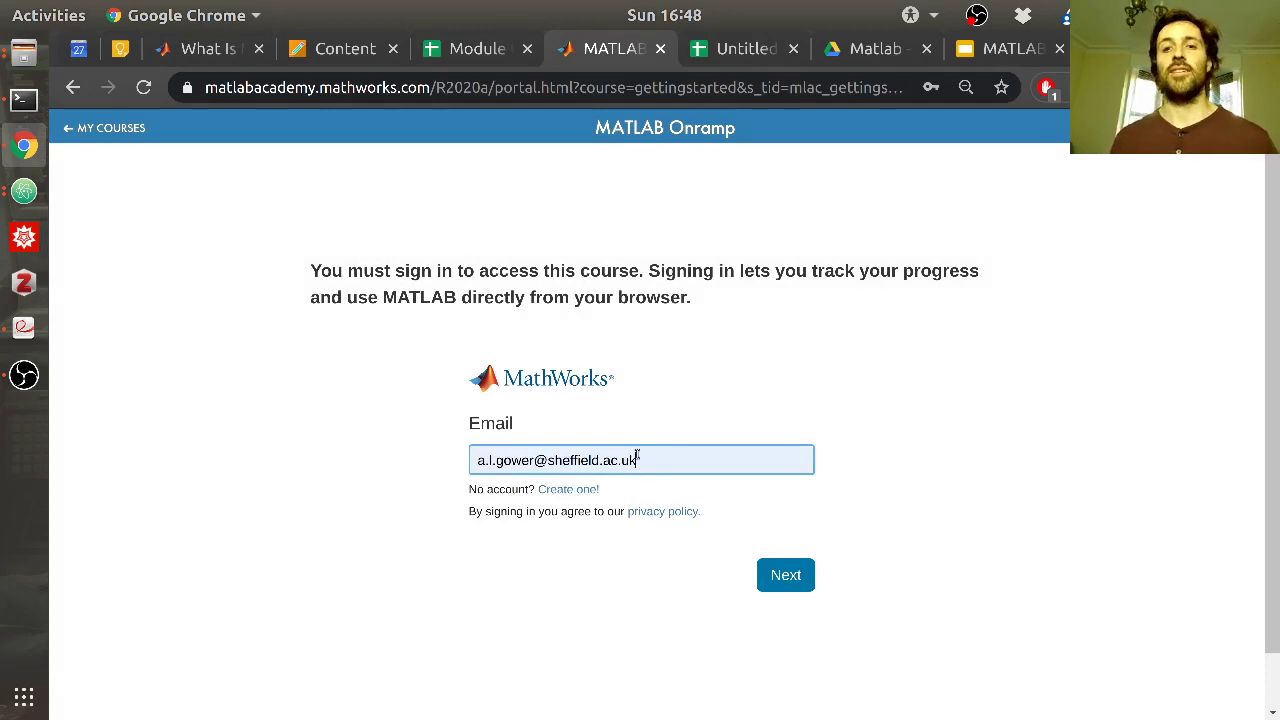
double_click(534, 460)
click(666, 456)
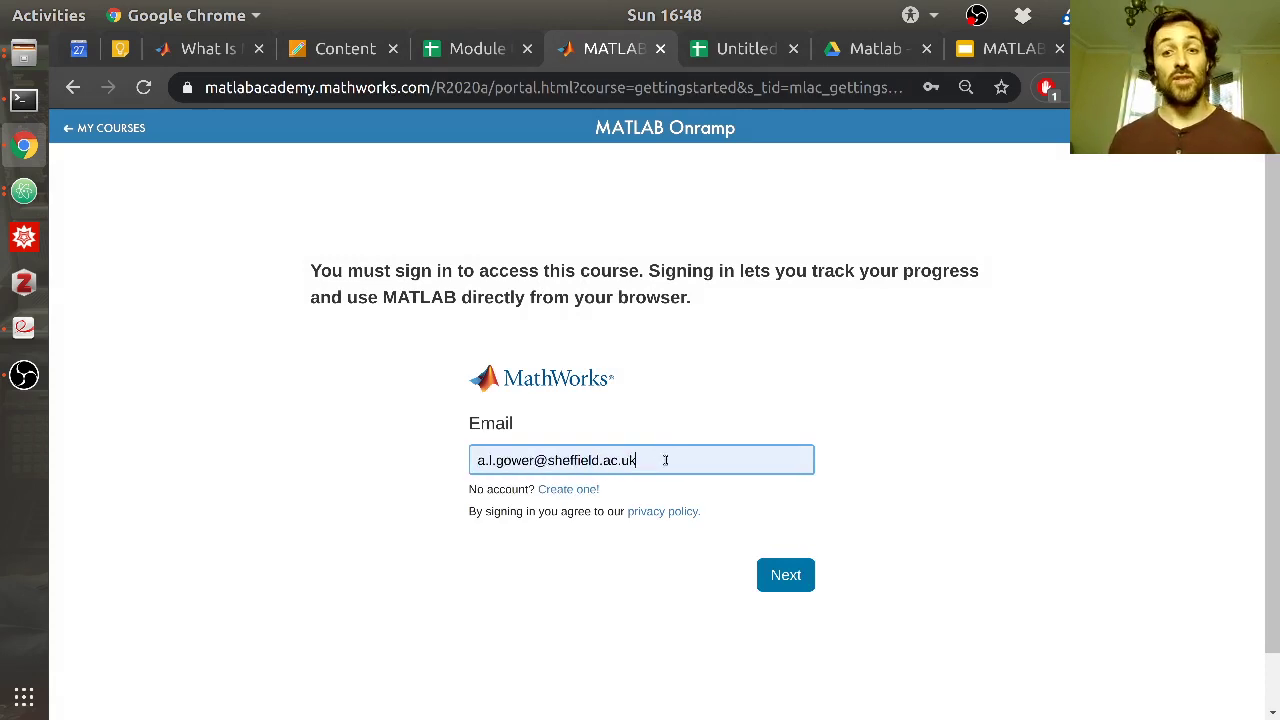
click(785, 576)
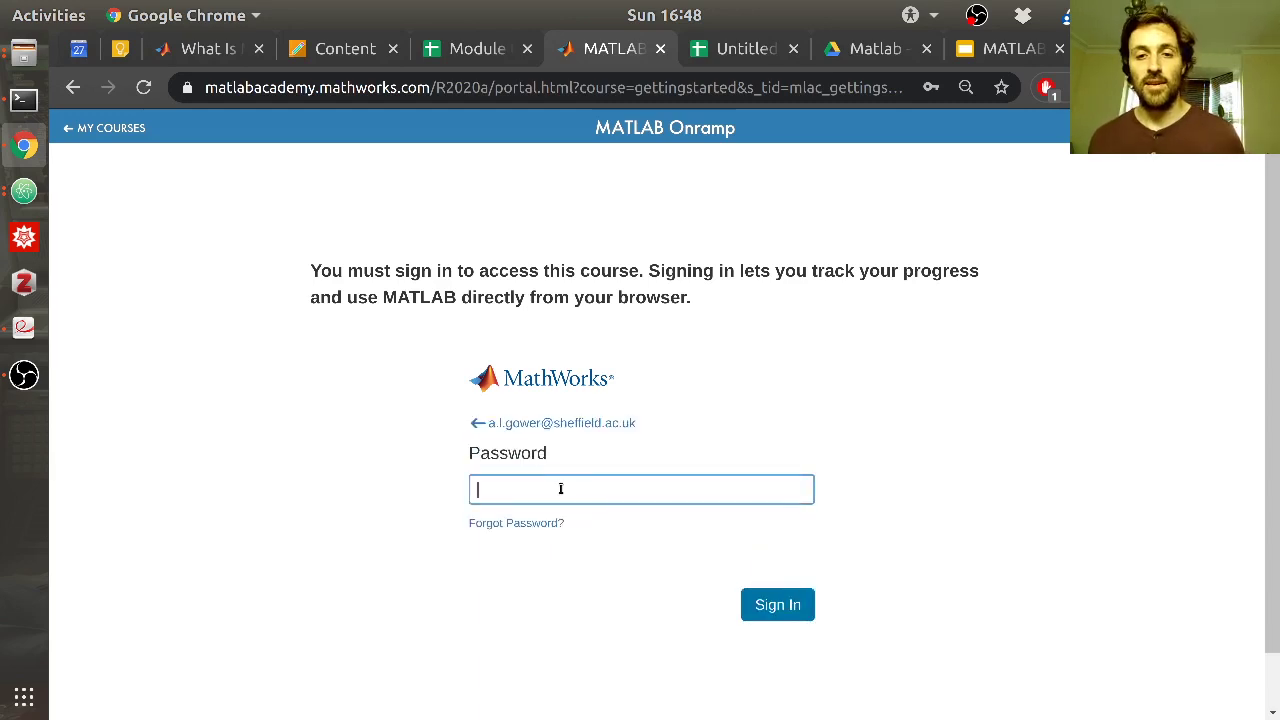
click(561, 488)
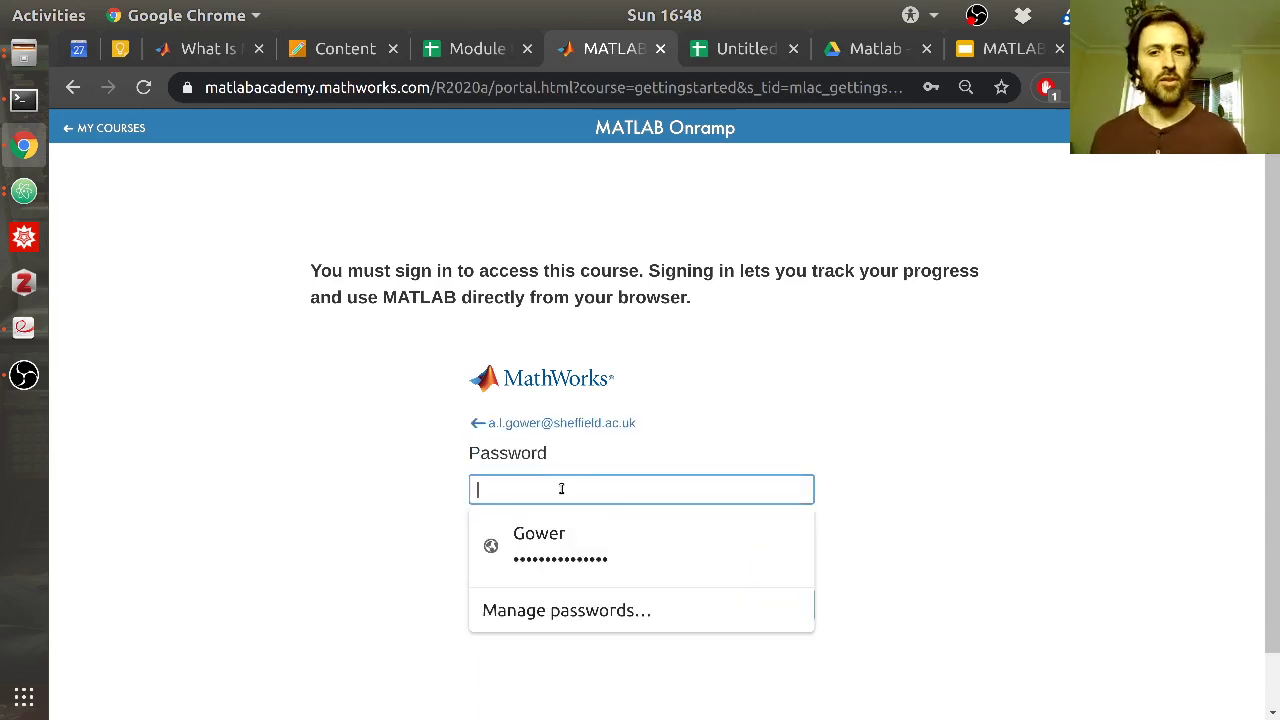
click(582, 538)
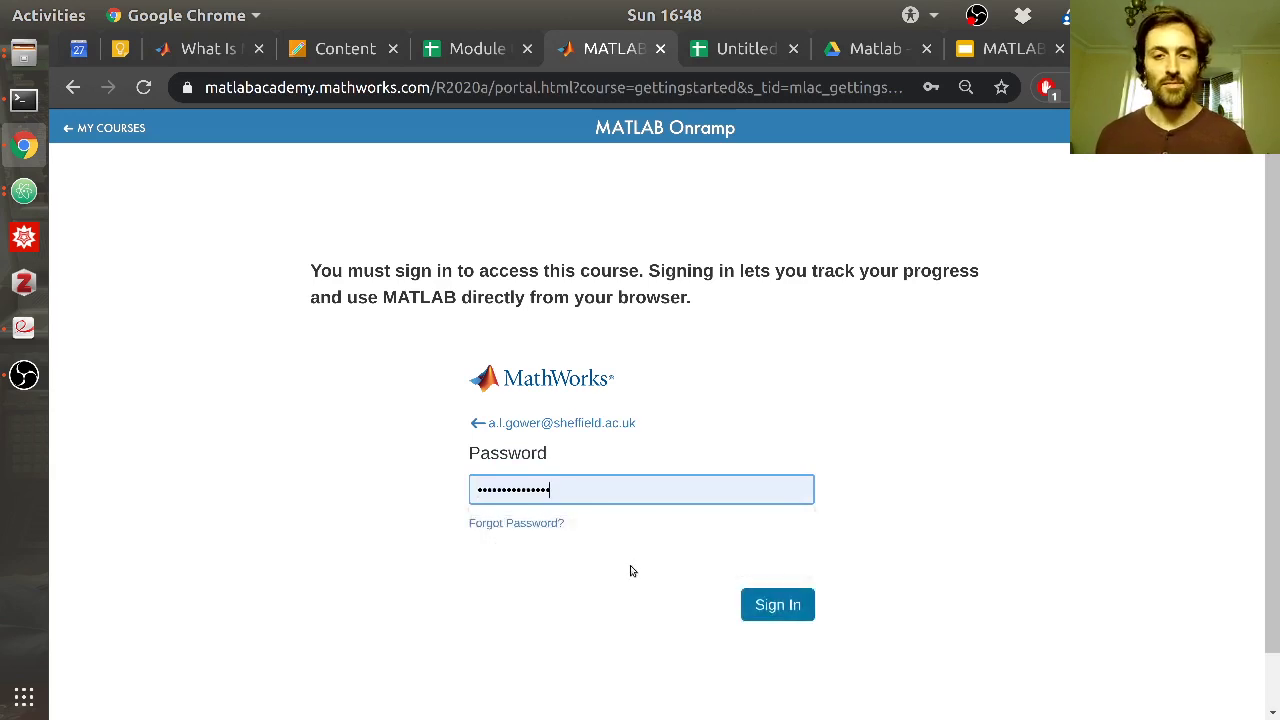
Finish signing in, then open lesson 1.1 Course Overview and start its 0:54 video
click(800, 605)
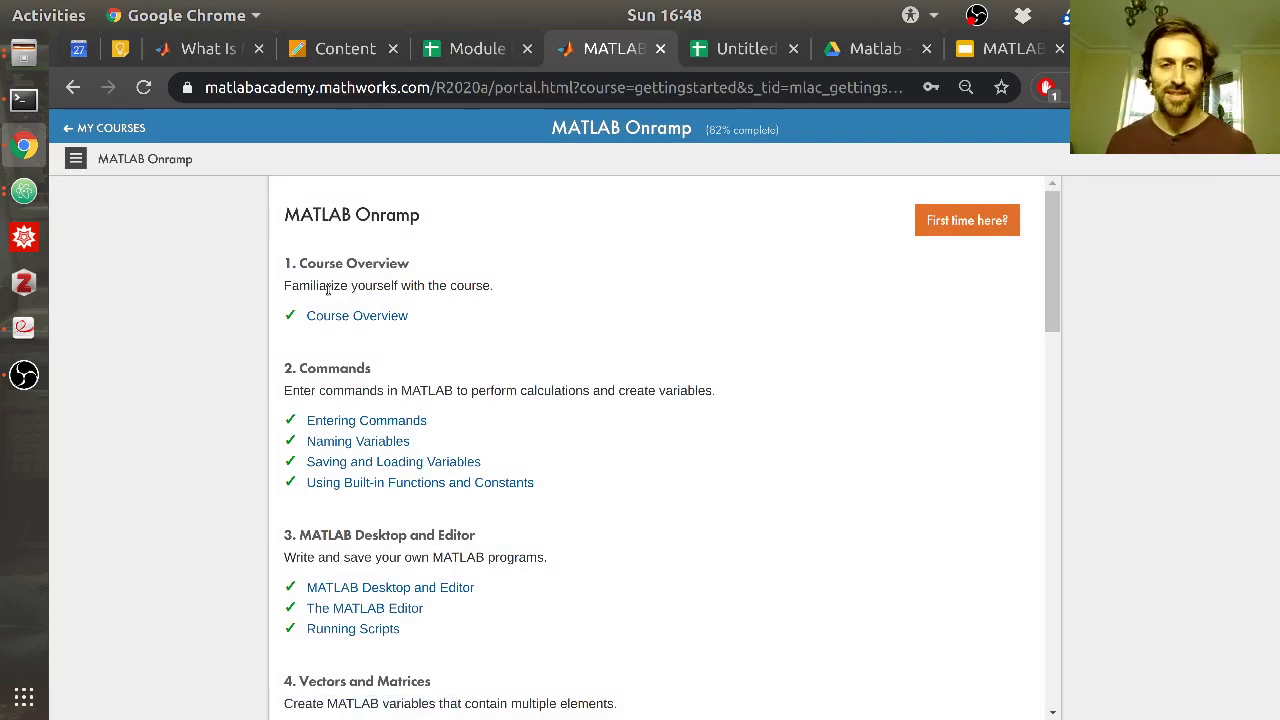
scroll(380, 572, down, 8)
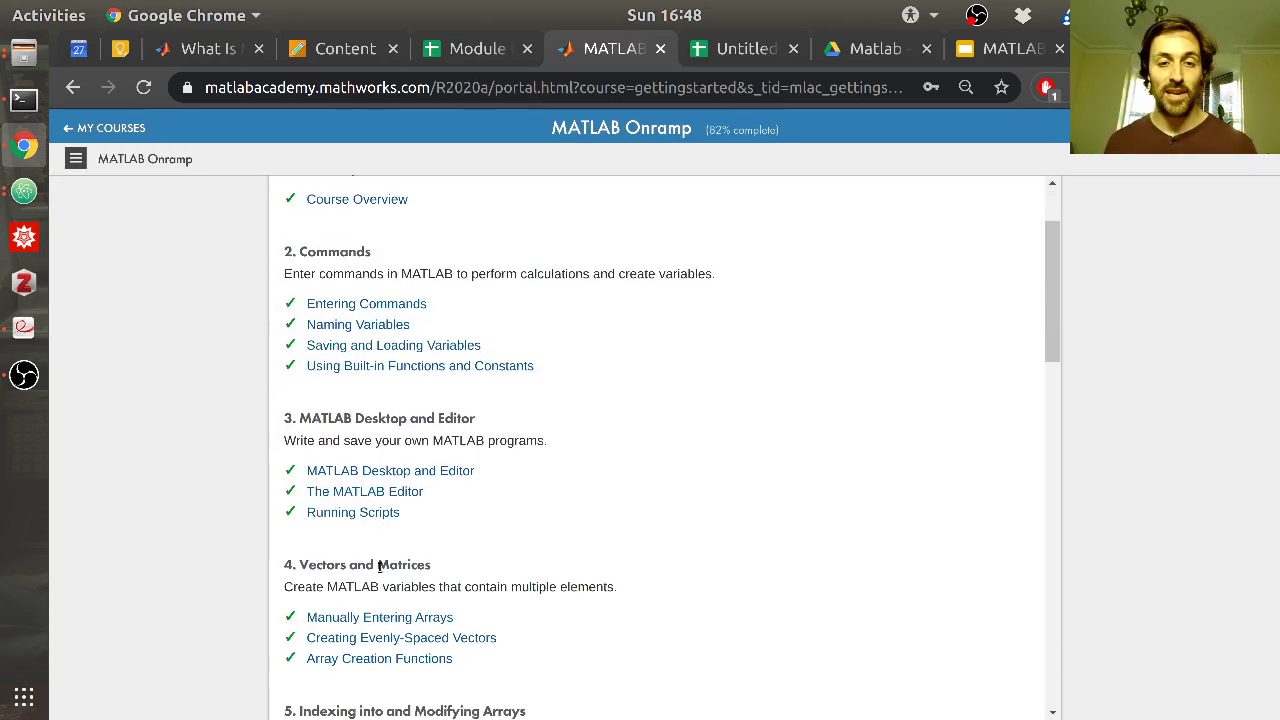
scroll(485, 530, down, 2)
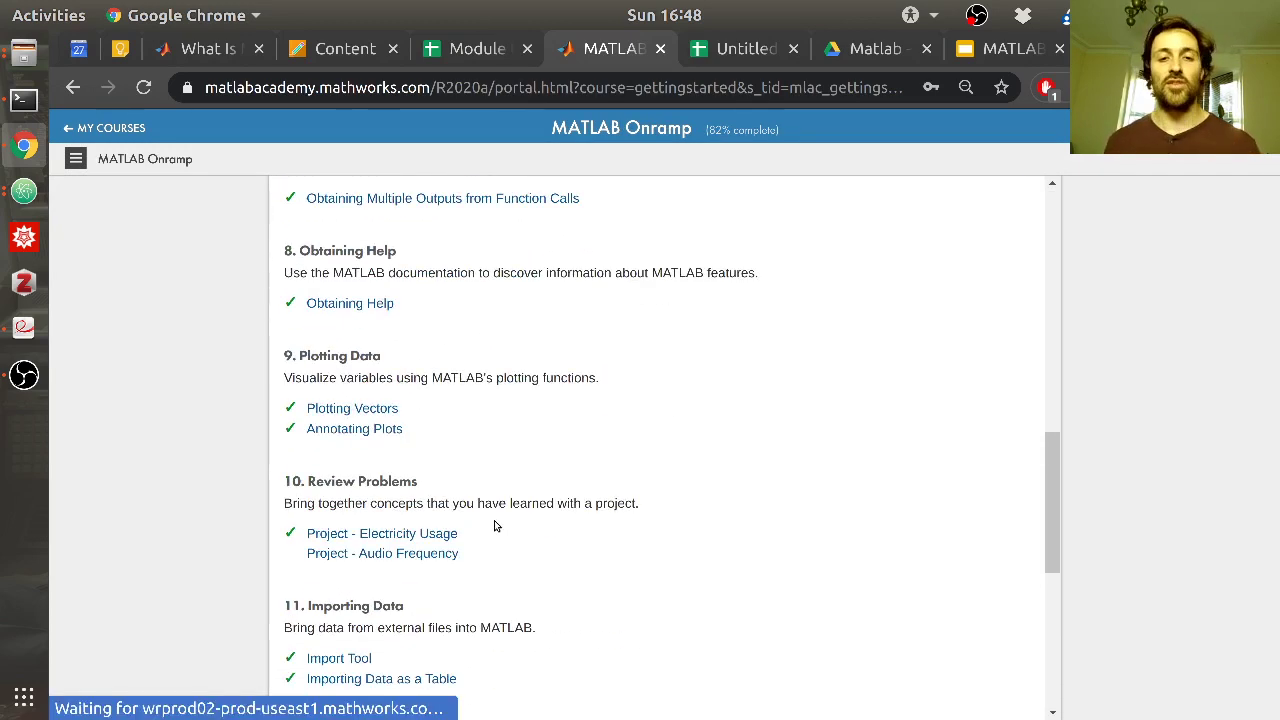
scroll(497, 528, up, 10)
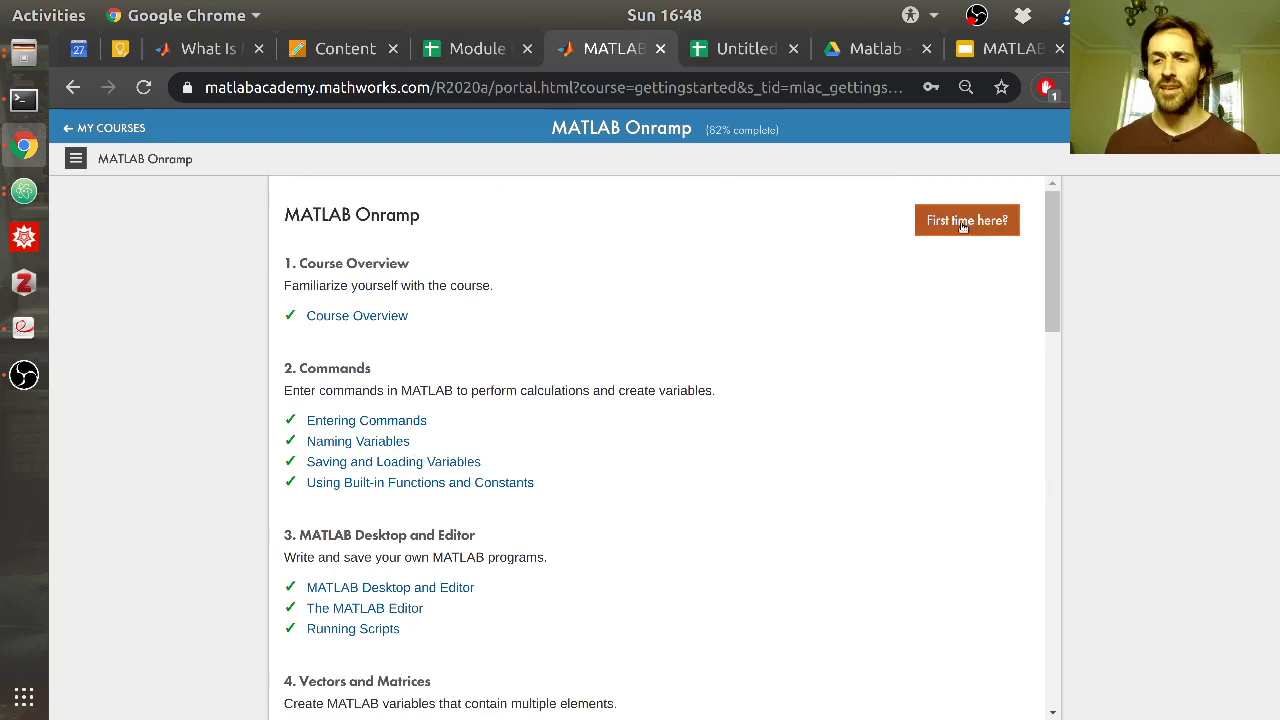
click(366, 318)
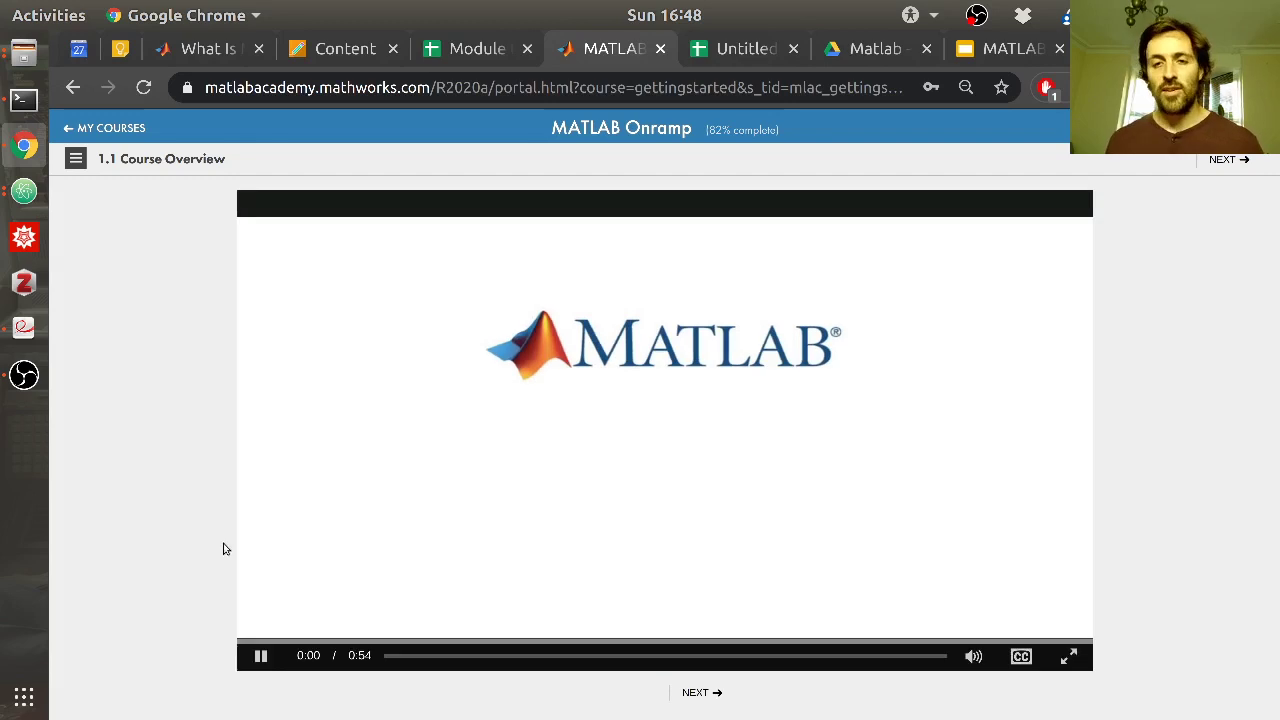
Move to lesson 2.1 Entering Commands, pass Task 1 by running 3 * 5 (ans = 15), and continue
click(260, 655)
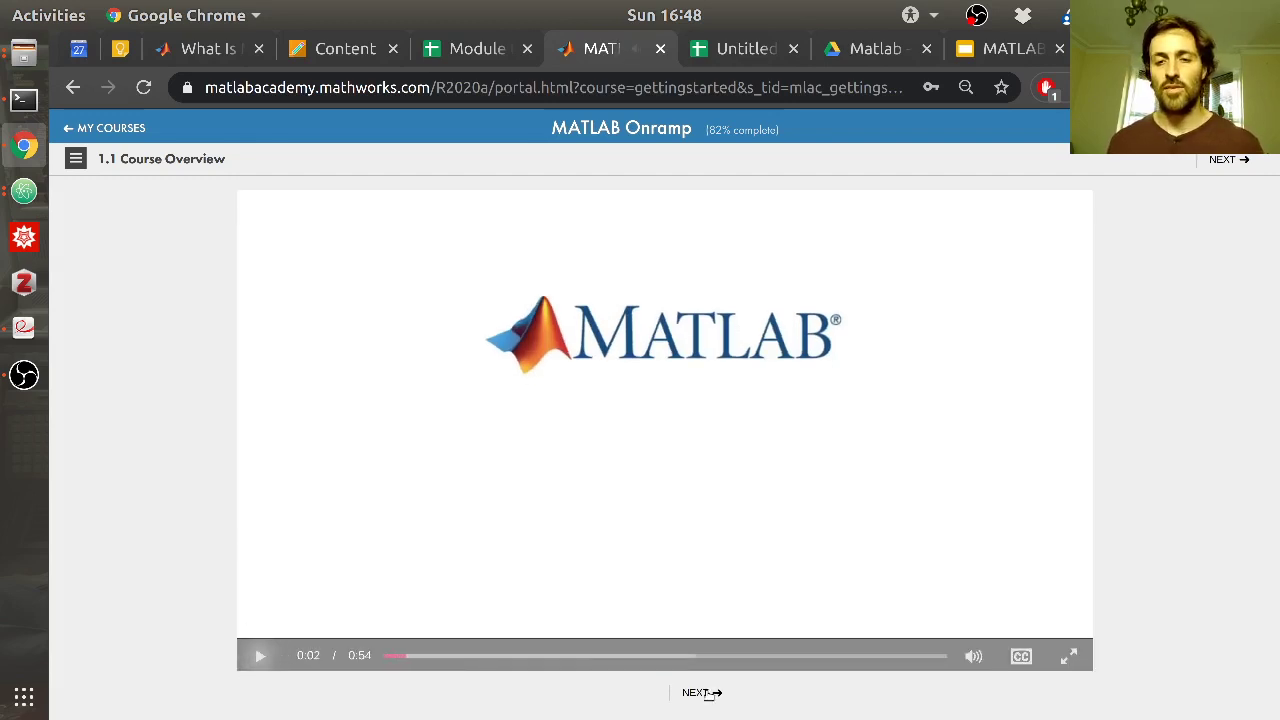
click(707, 692)
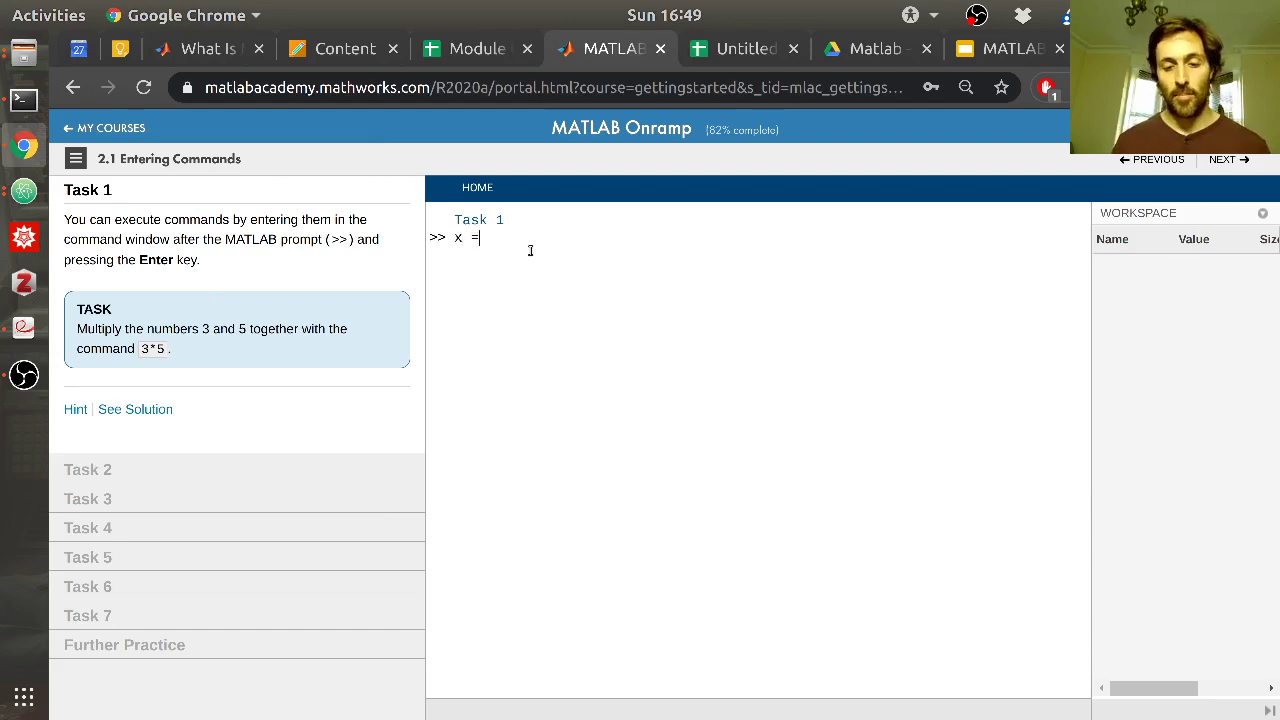
text(3)
key(Return)
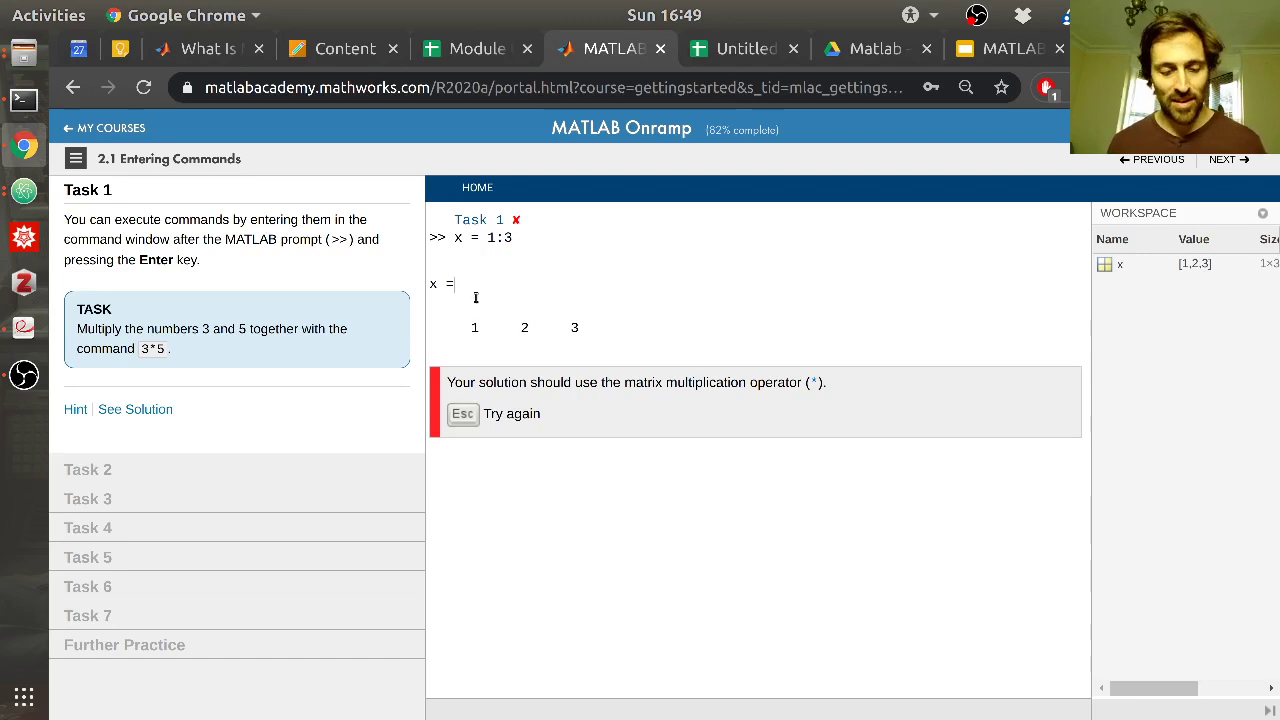
key(Escape)
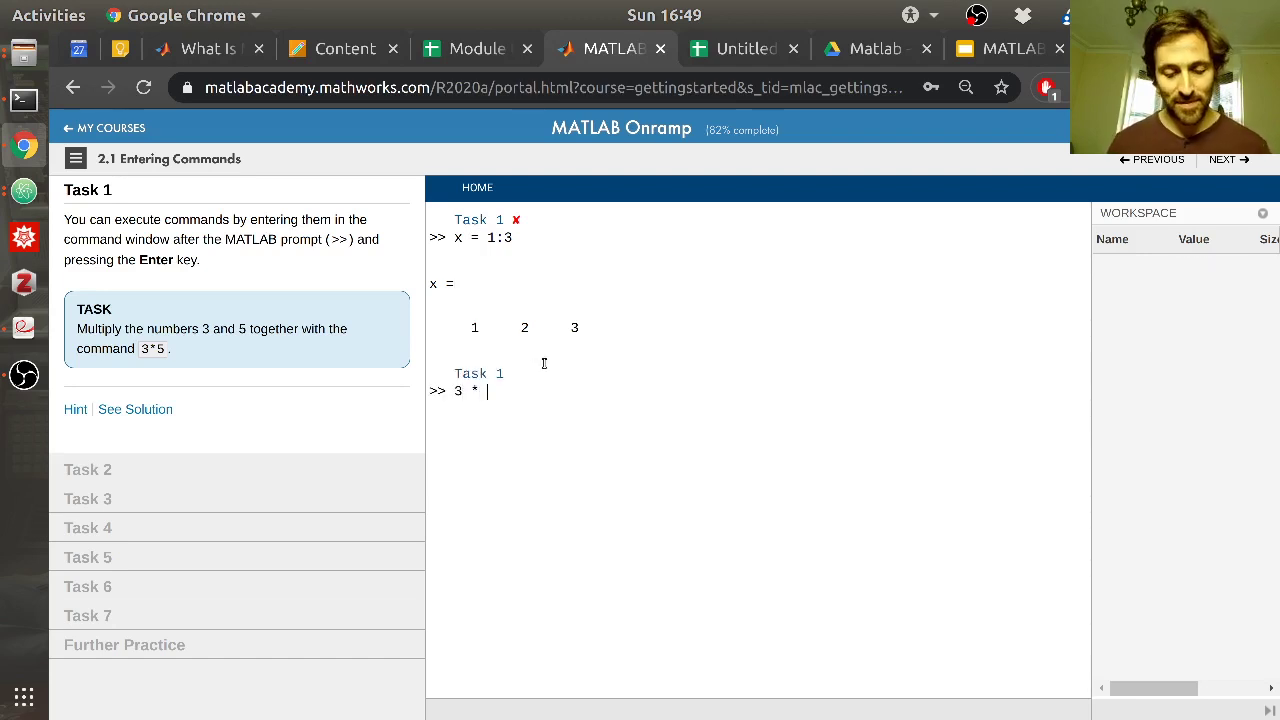
key(Return)
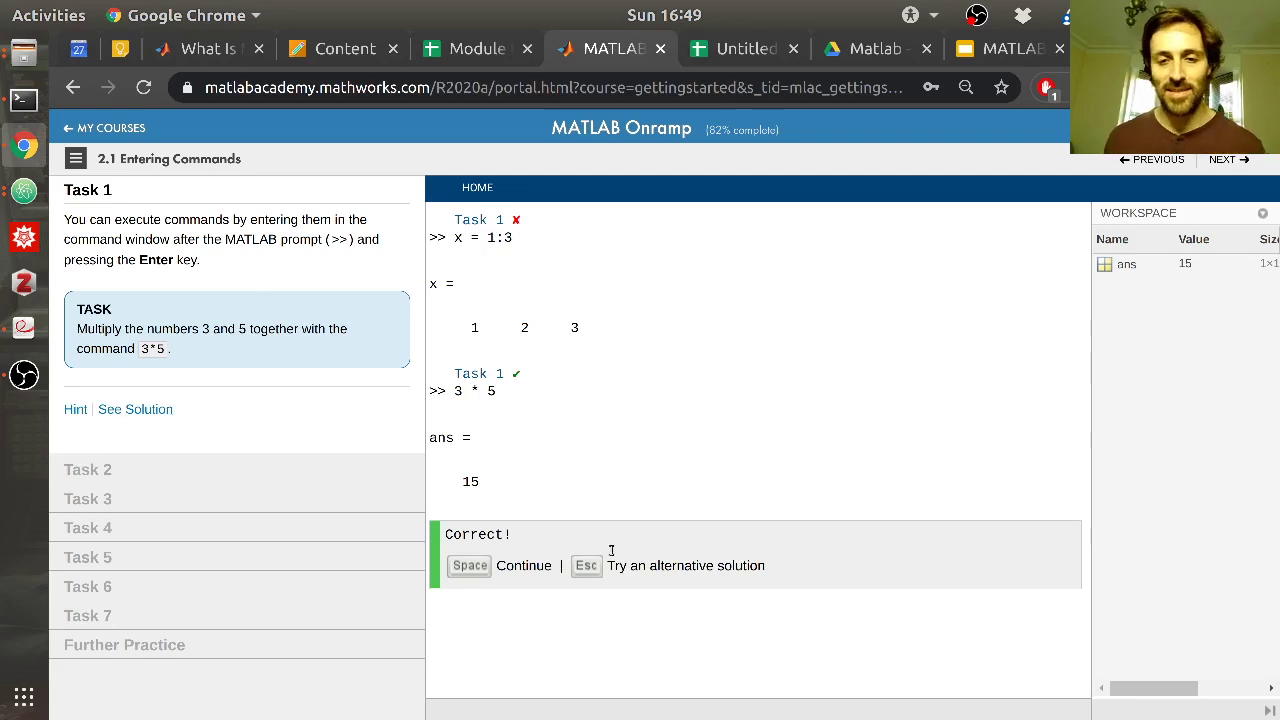
key(space)
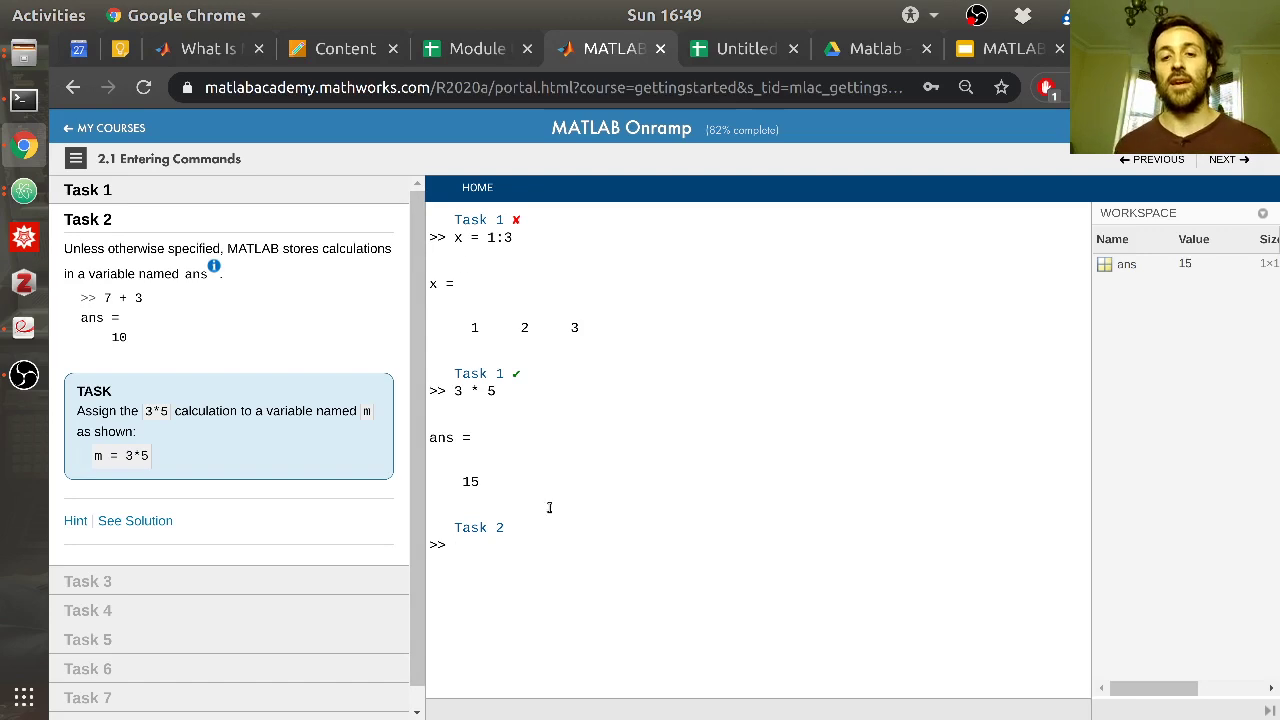
Select ans in the Workspace and widen the panel to reveal its 1×1 Size
click(1130, 268)
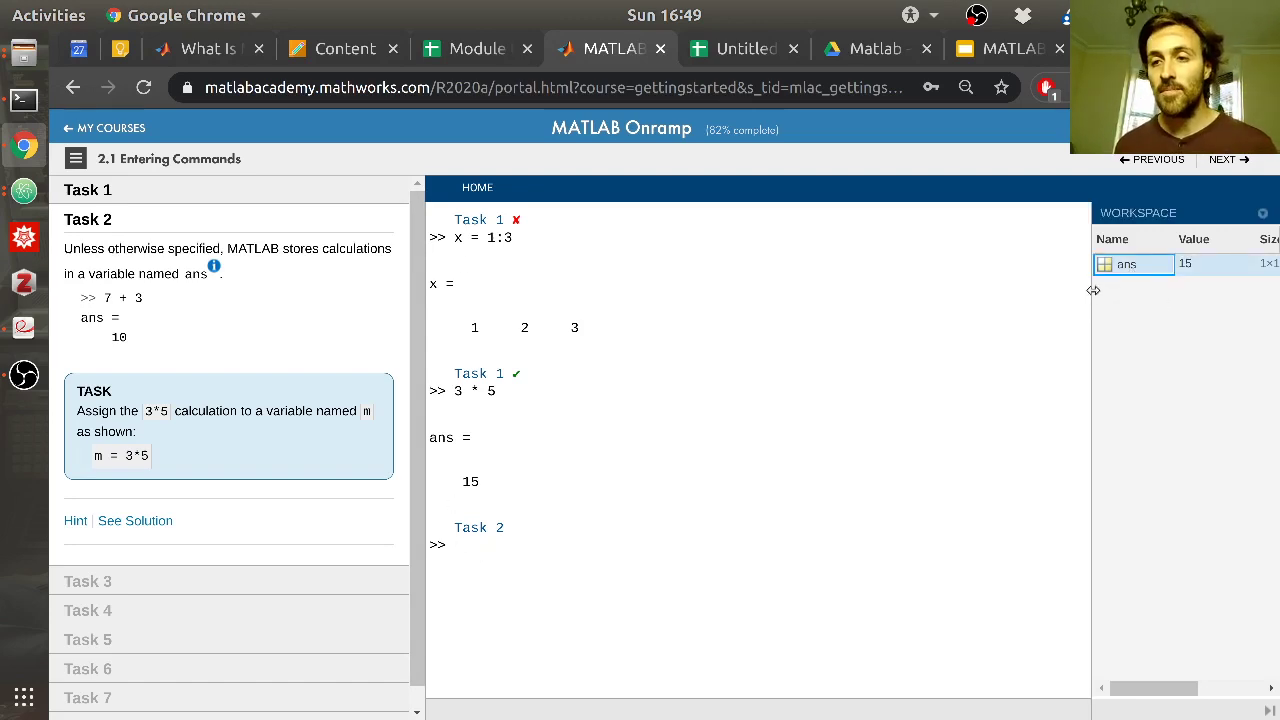
drag(1092, 292, 1036, 295)
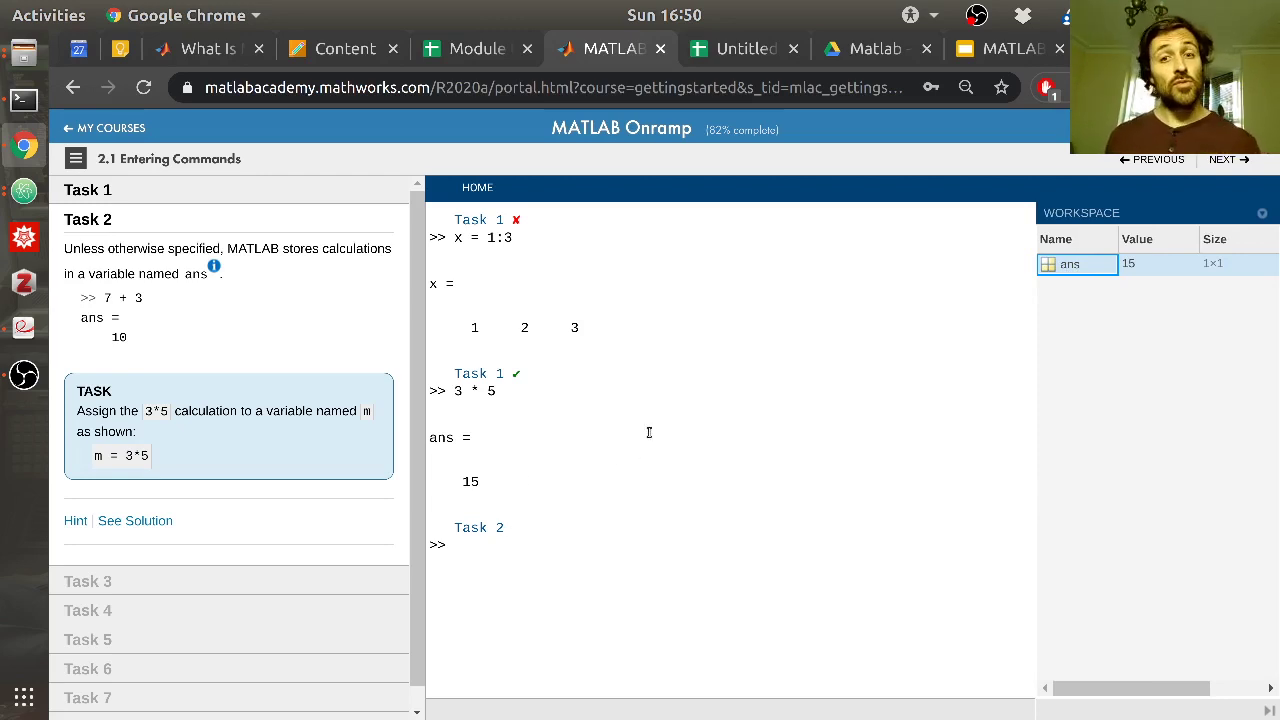
Open matlab.mathworks.com from the Blackboard Matlab Online paragraph in a new tab
key(ctrl+t)
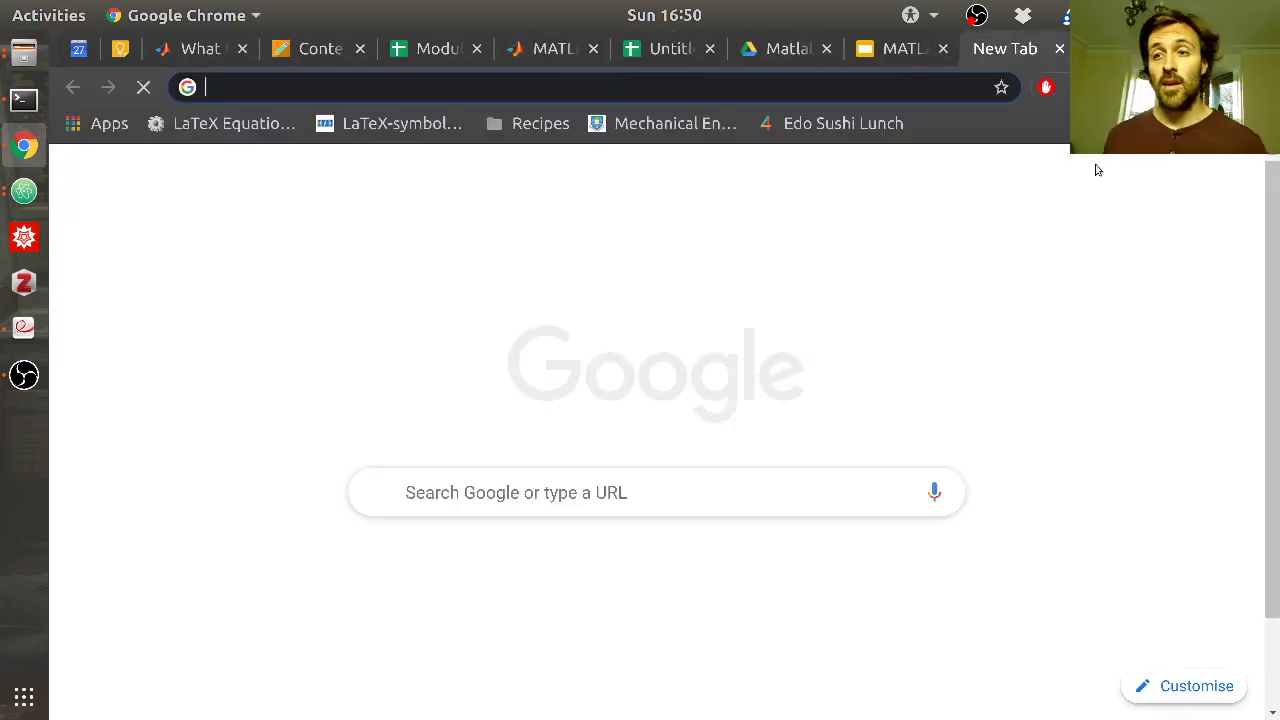
key(ctrl+shift+Page_Up)
key(ctrl+shift+Page_Up)
key(ctrl+shift+Page_Up)
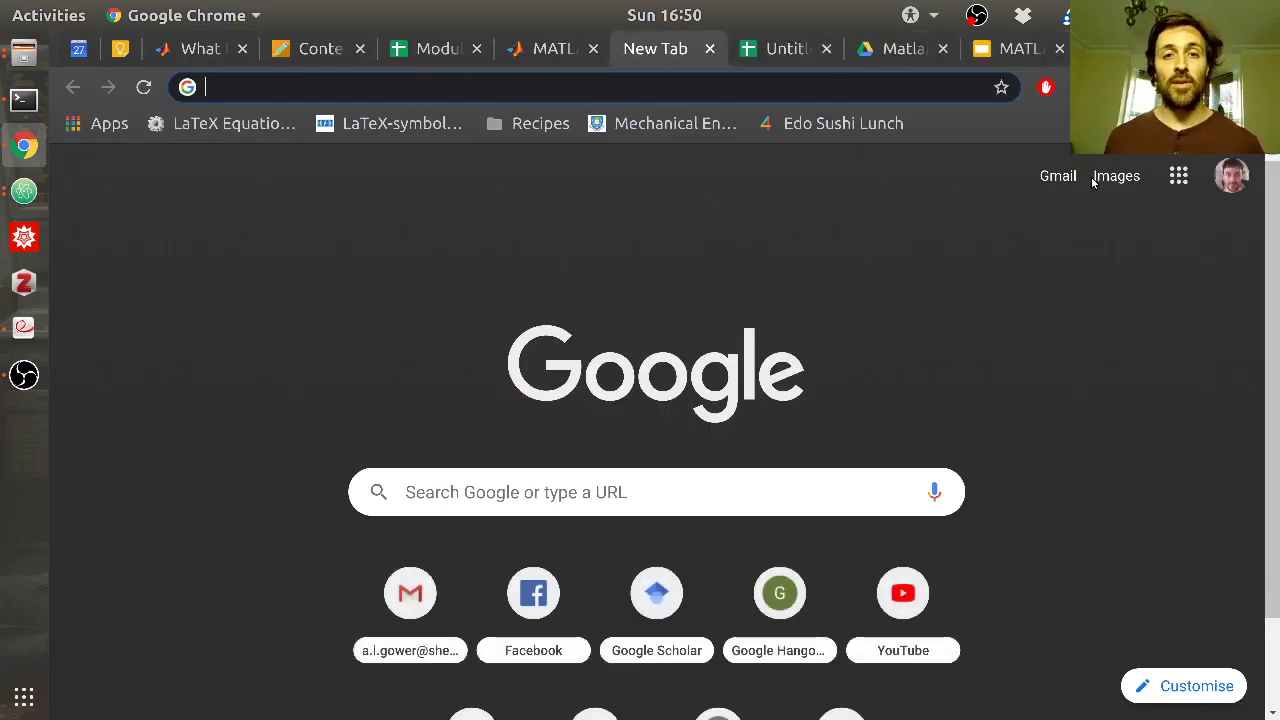
click(307, 52)
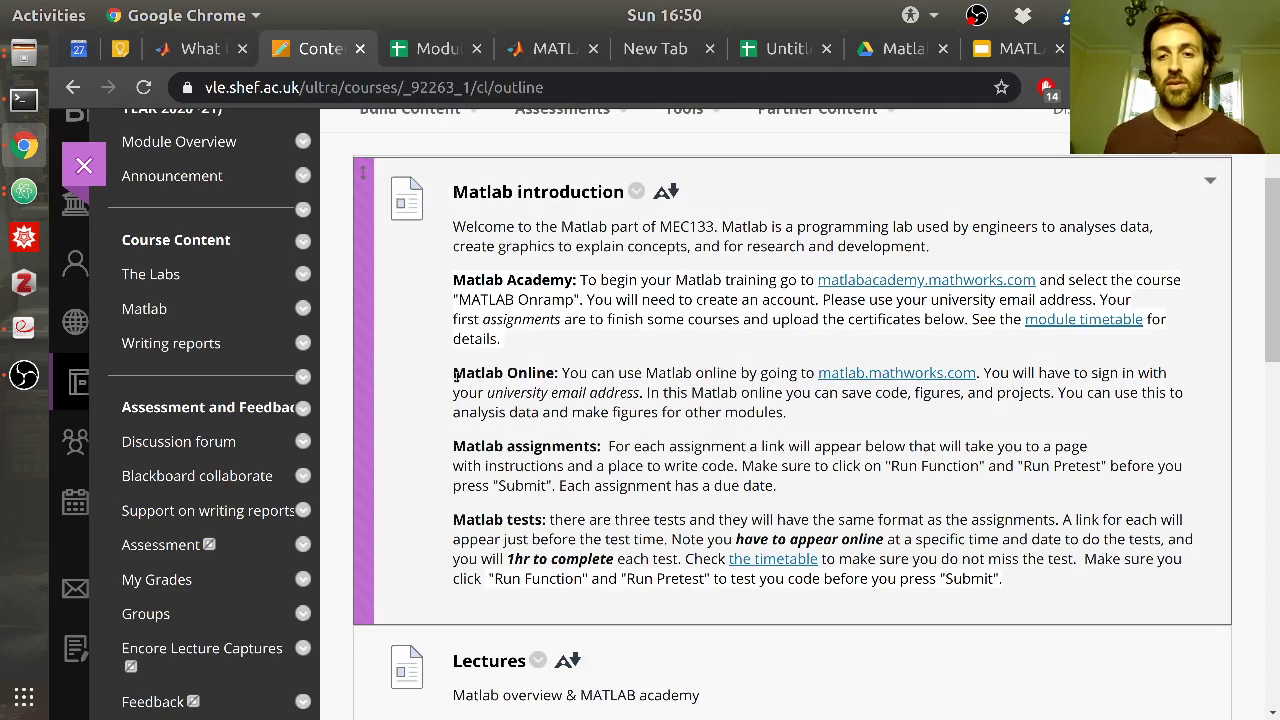
drag(476, 377, 556, 375)
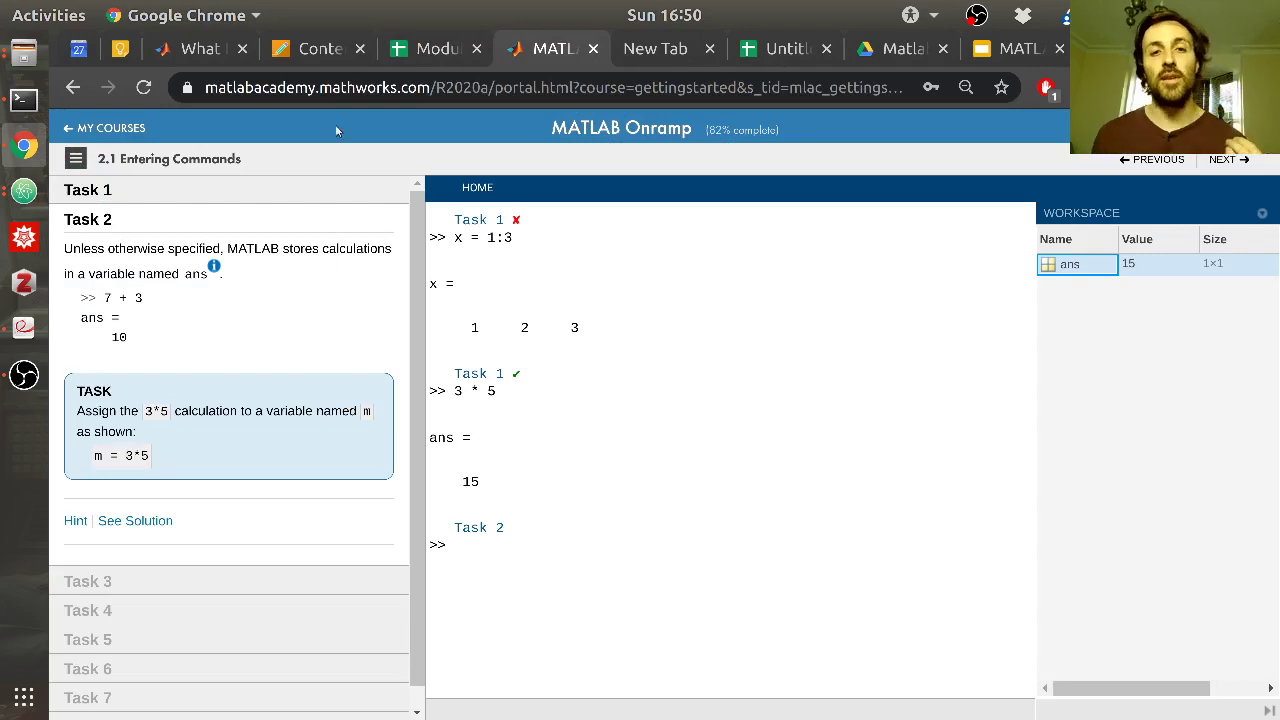
click(322, 49)
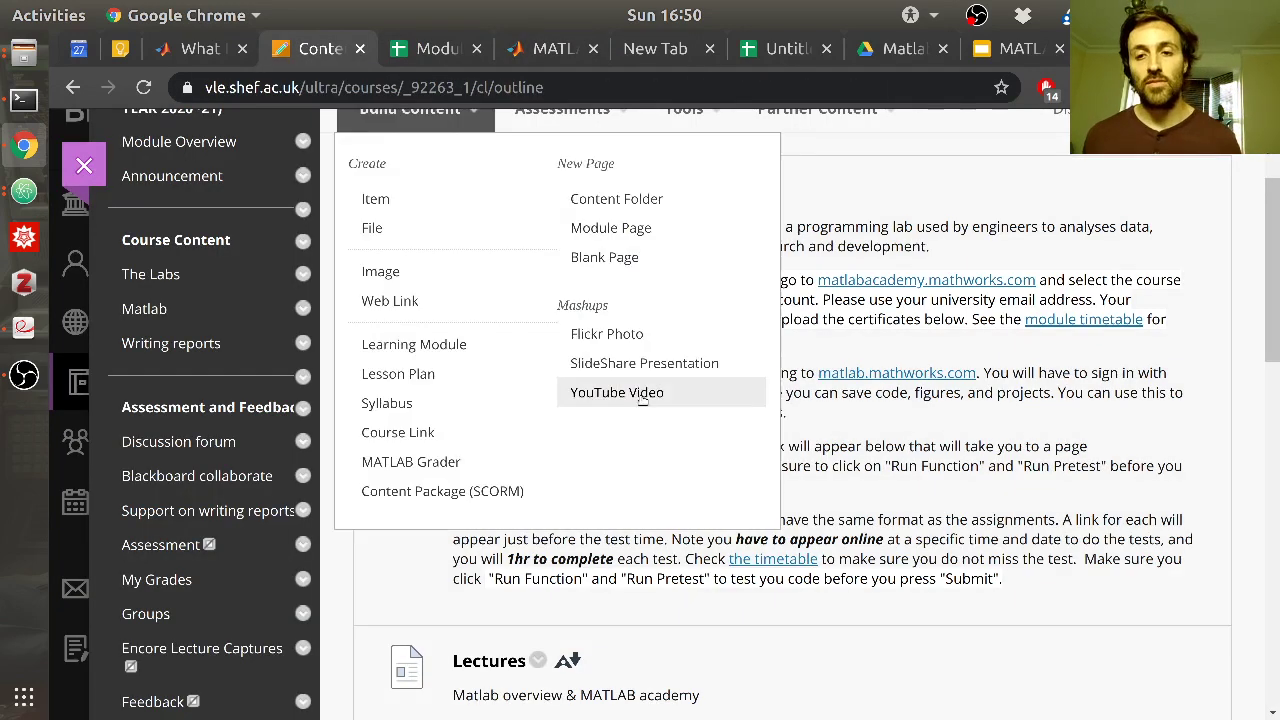
click(686, 551)
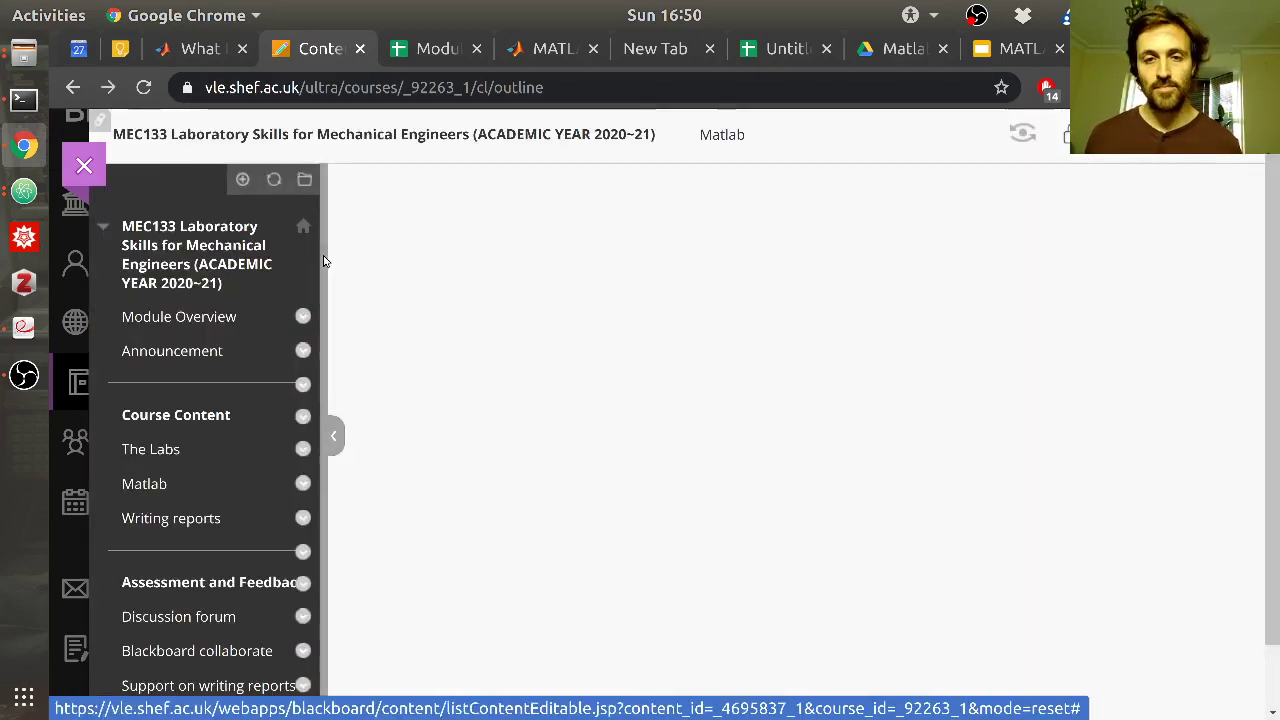
click(893, 375)
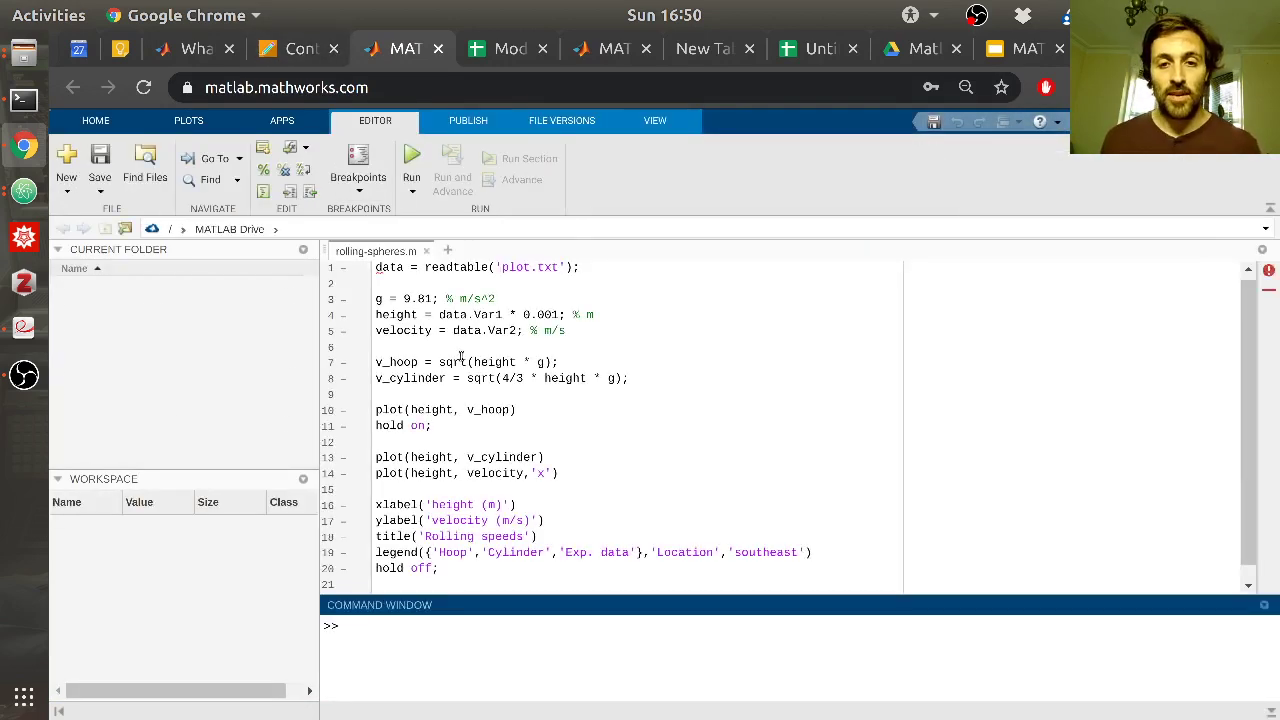
Place the cursor on empty line 6 of the rolling-spheres.m script in MATLAB Online
click(445, 348)
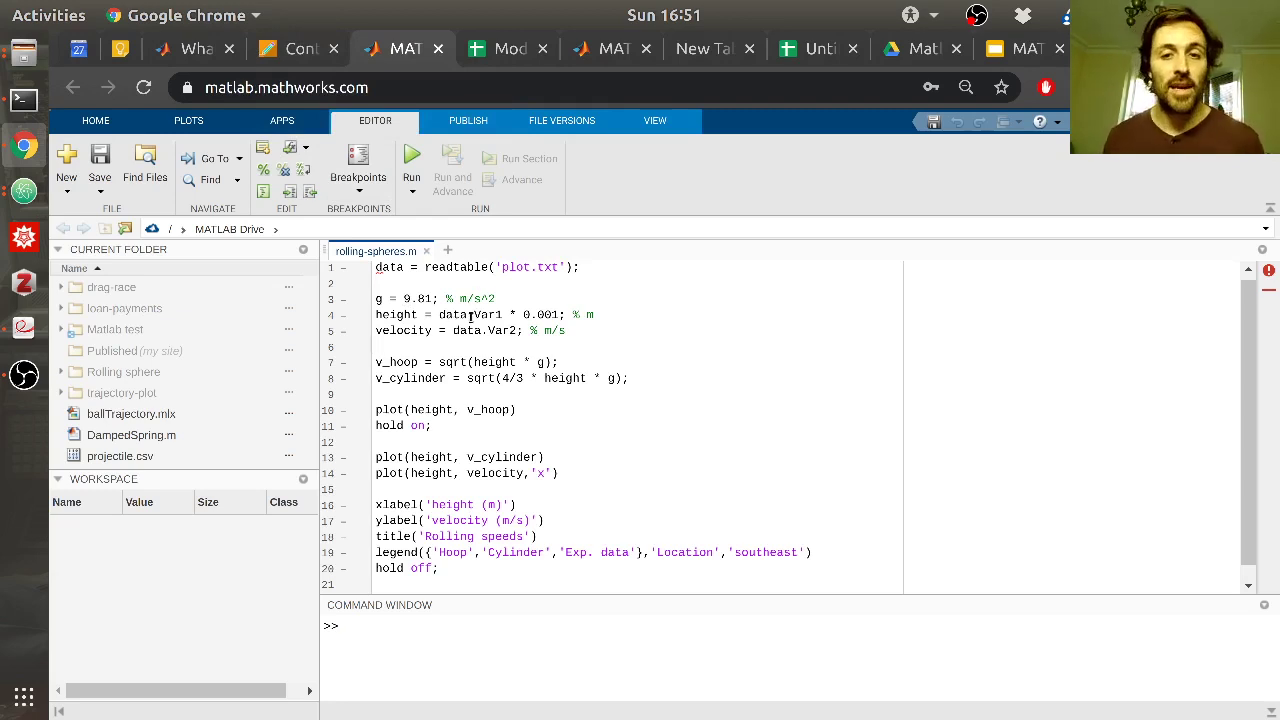
In the untitled spreadsheet, clear cells A1:D13 and the leftover 11 in A14
click(795, 50)
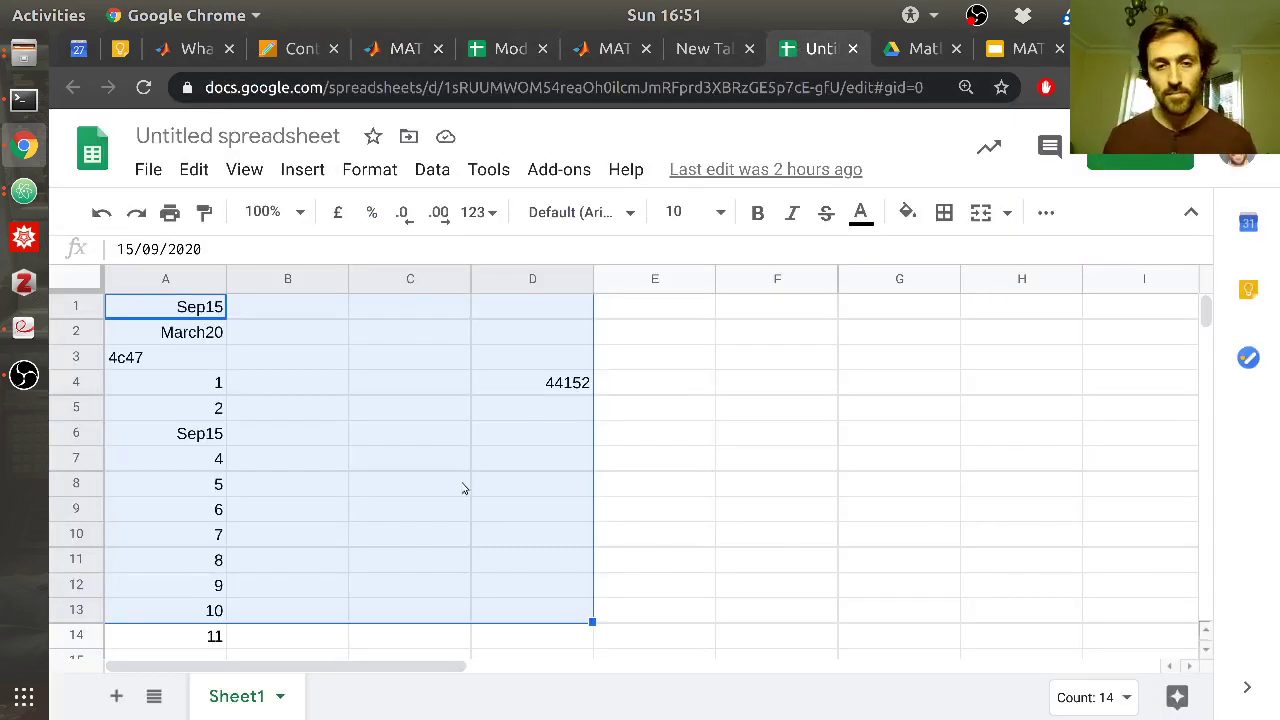
key(Delete)
key(Down)
key(Down)
key(Down)
key(Down)
key(Down)
key(Down)
key(Down)
key(Down)
key(Down)
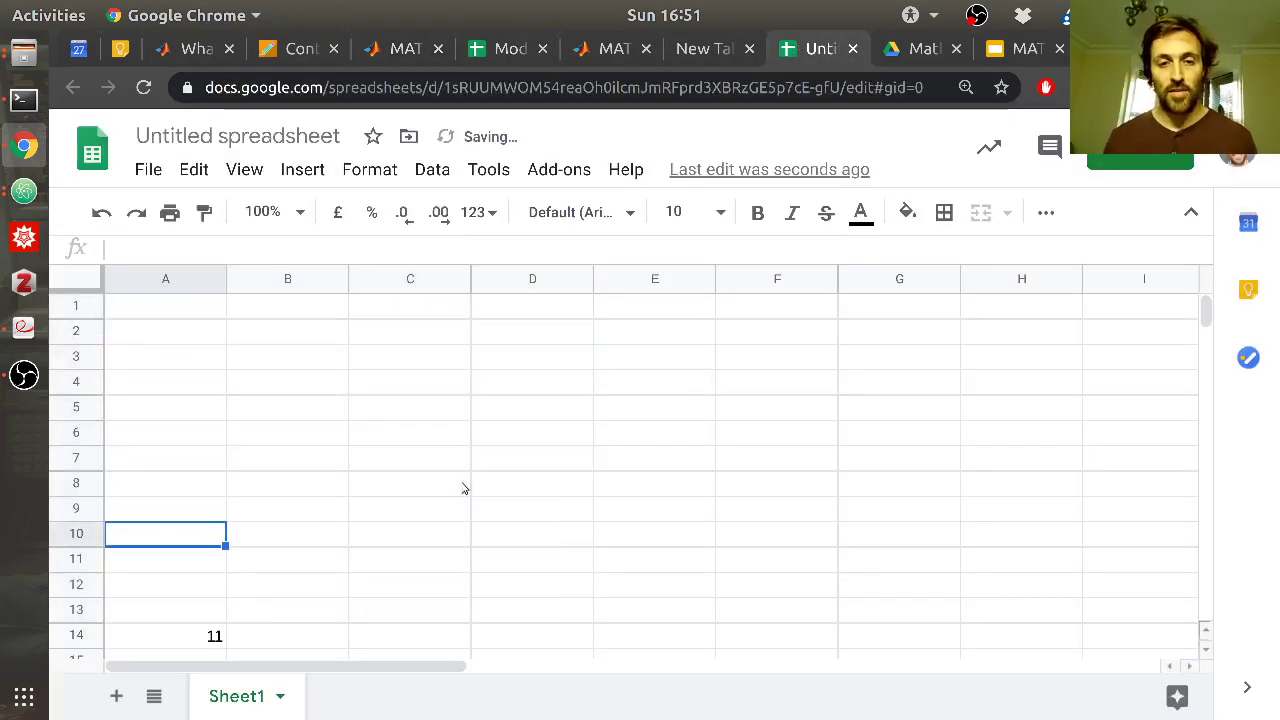
key(Down)
key(Down)
key(Down)
key(Down)
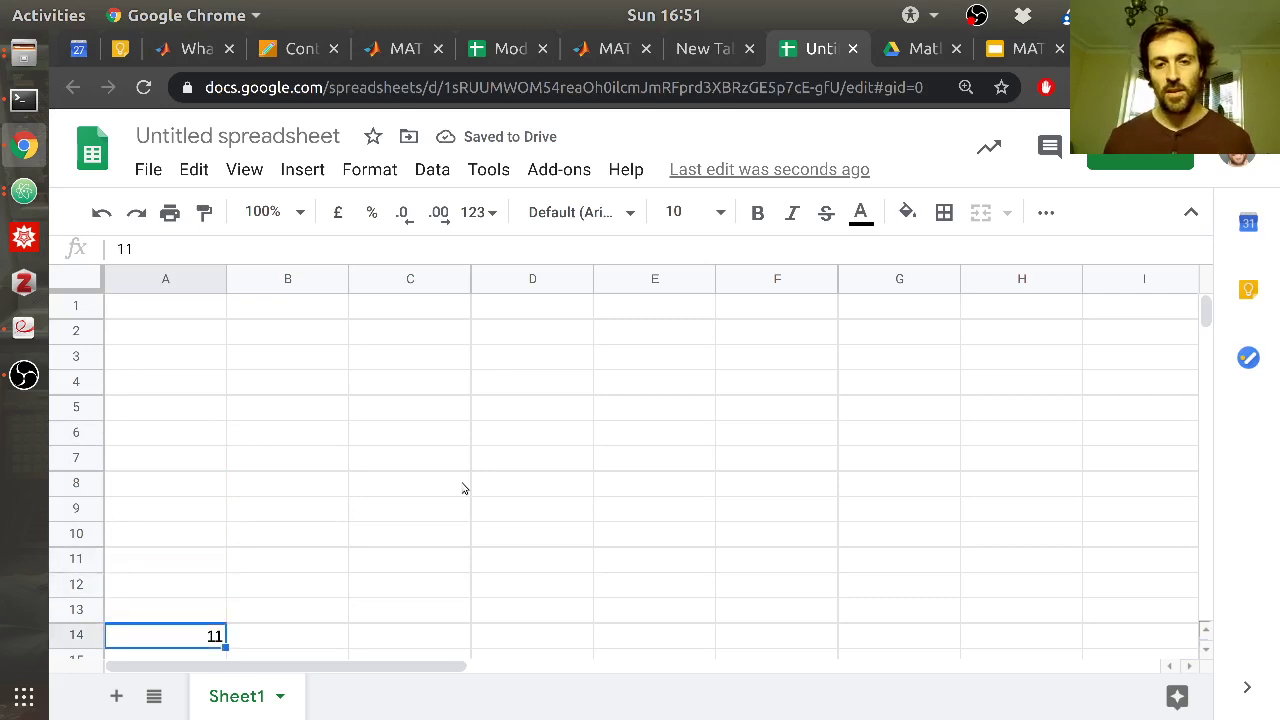
key(Delete)
key(Up)
key(Up)
key(Up)
key(Up)
key(Up)
key(Up)
key(Up)
key(Up)
key(Up)
key(Up)
key(Up)
key(Up)
key(Up)
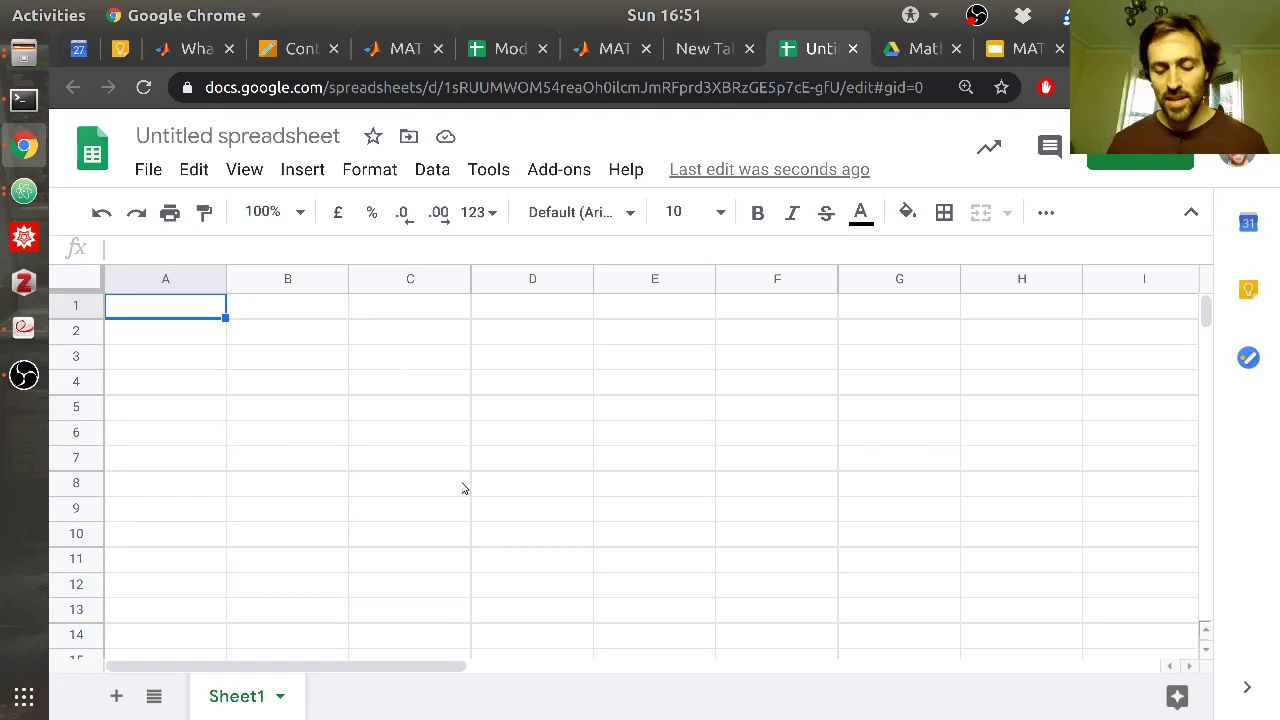
Enter 1 and 2 in A1:A2 and fill the series down to 9 in A9
text(5)
key(BackSpace)
text(1)
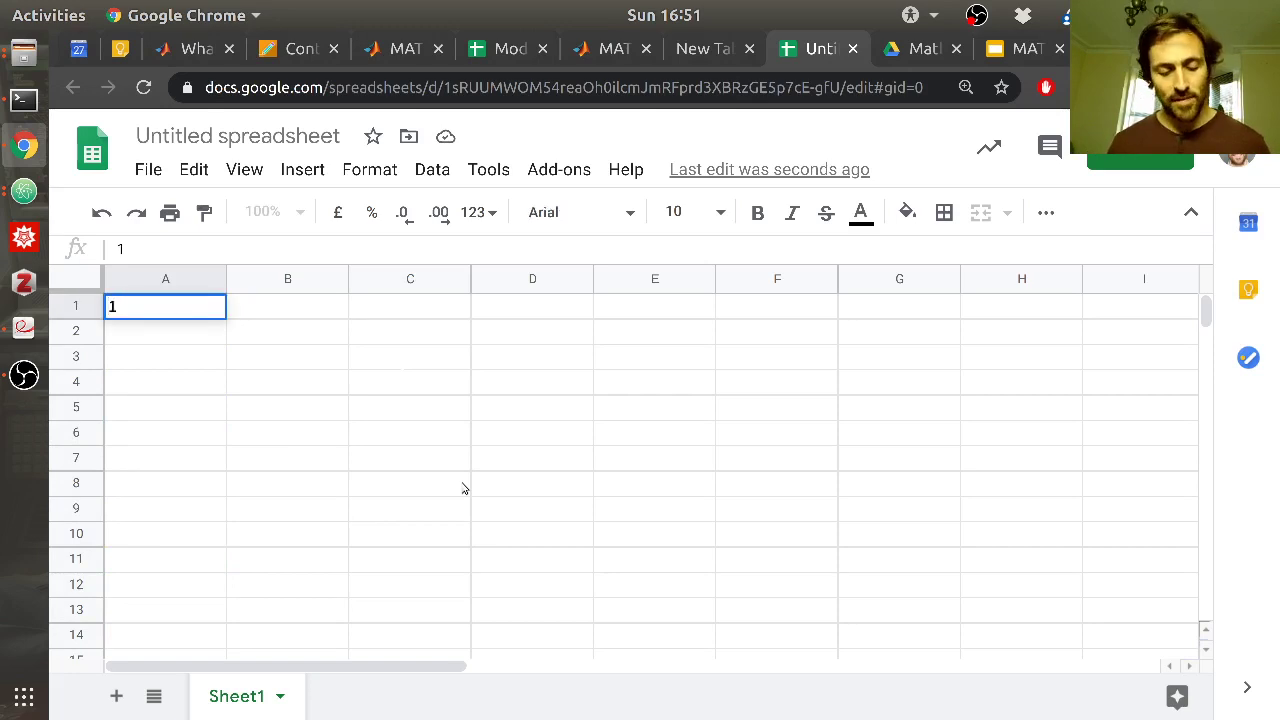
key(Return)
text(2)
key(Return)
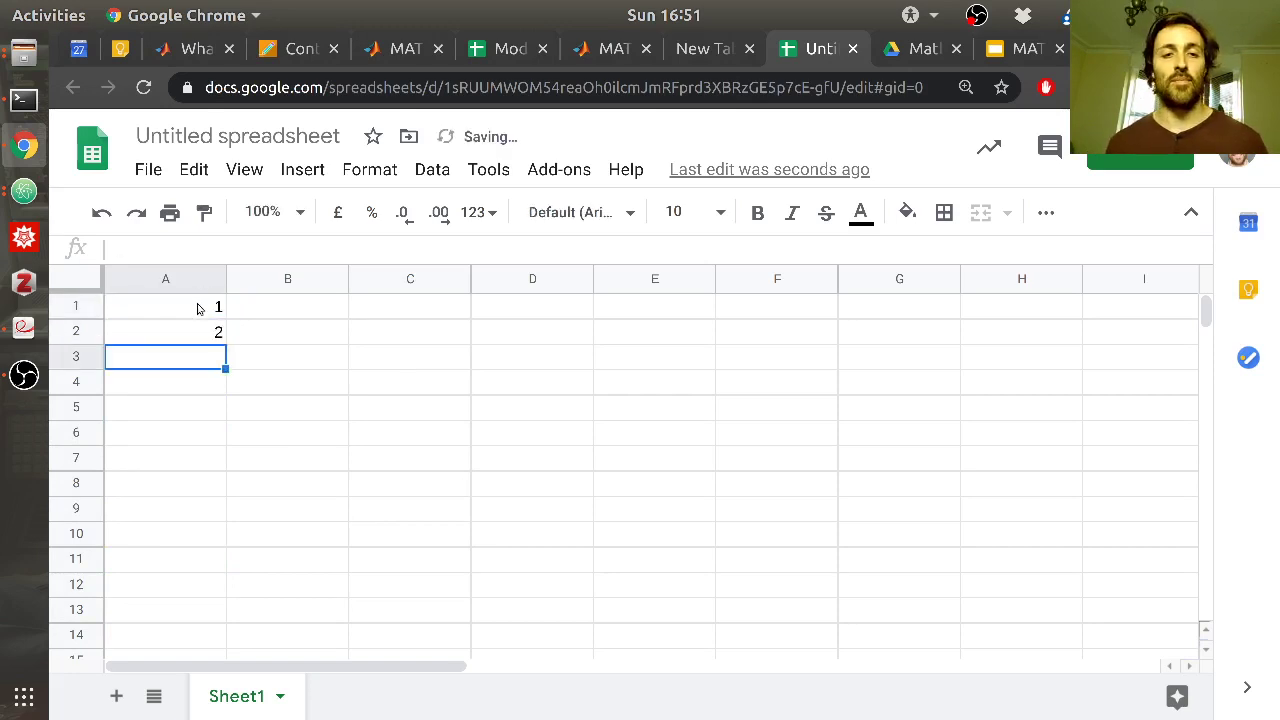
drag(198, 308, 224, 515)
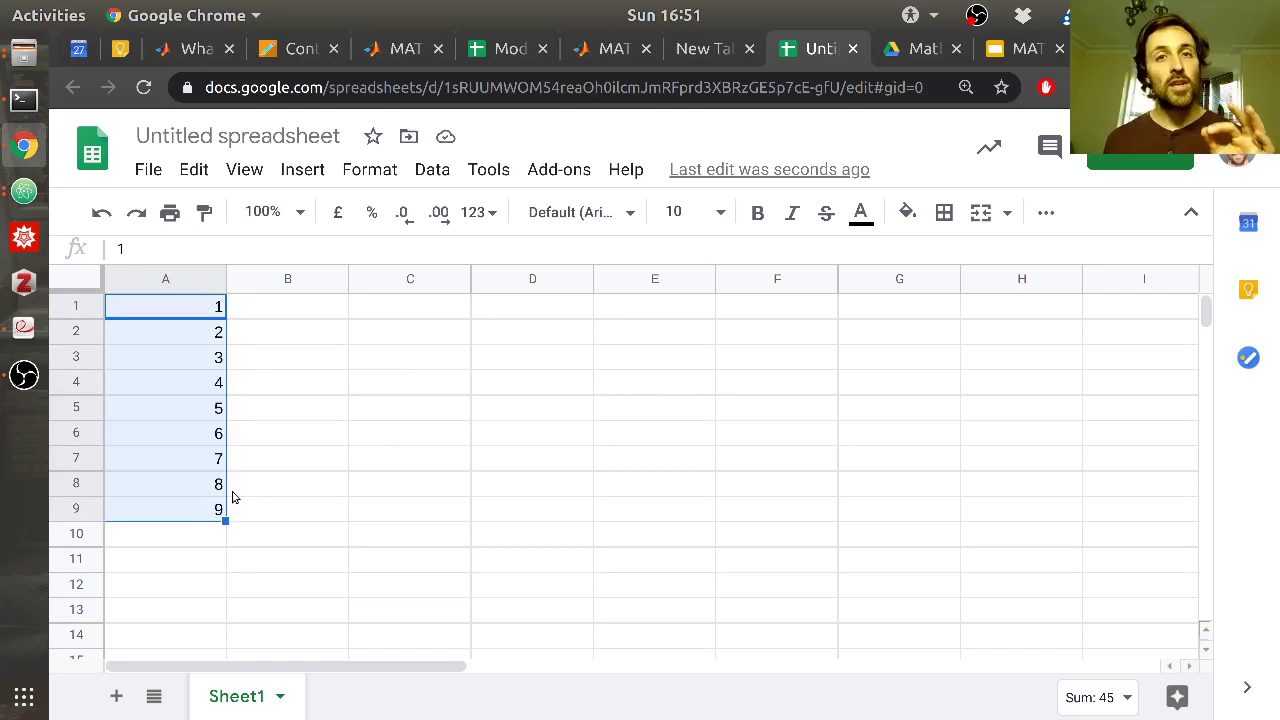
click(291, 412)
click(287, 344)
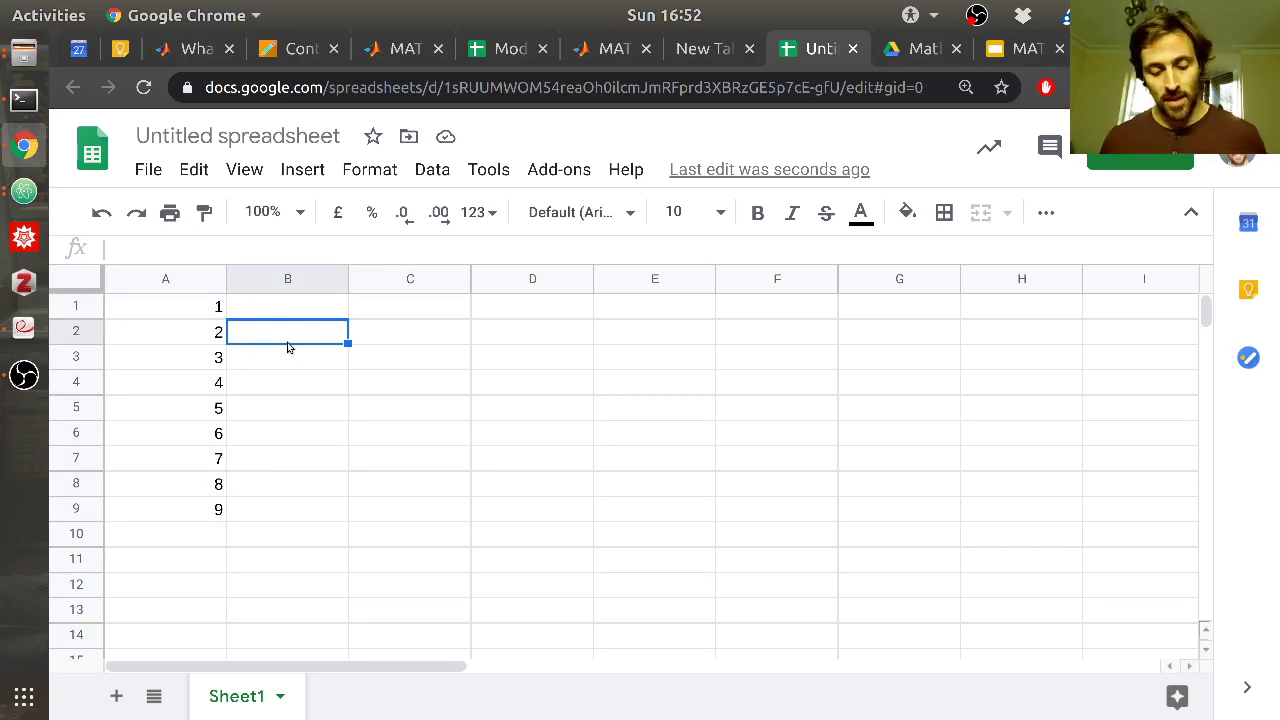
Type SEP15 into B2 and confirm it is stored as the date 15/09/2020
text(Sep)
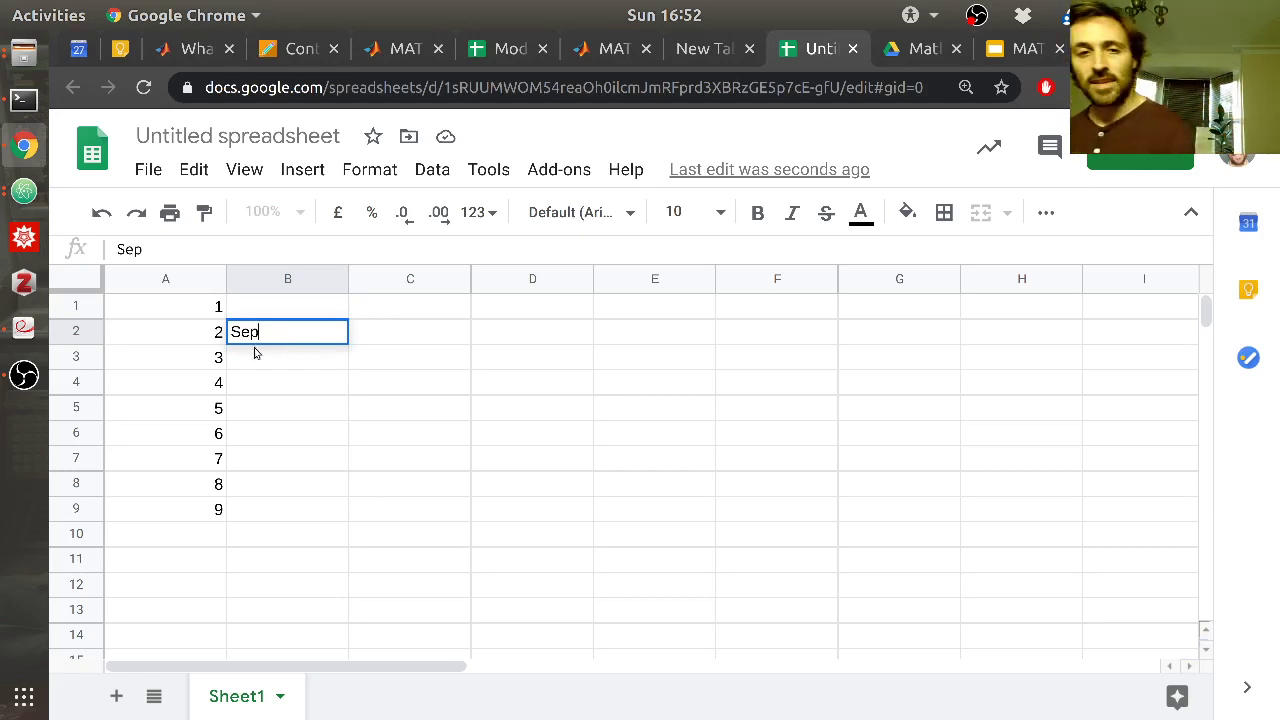
key(BackSpace)
key(BackSpace)
key(BackSpace)
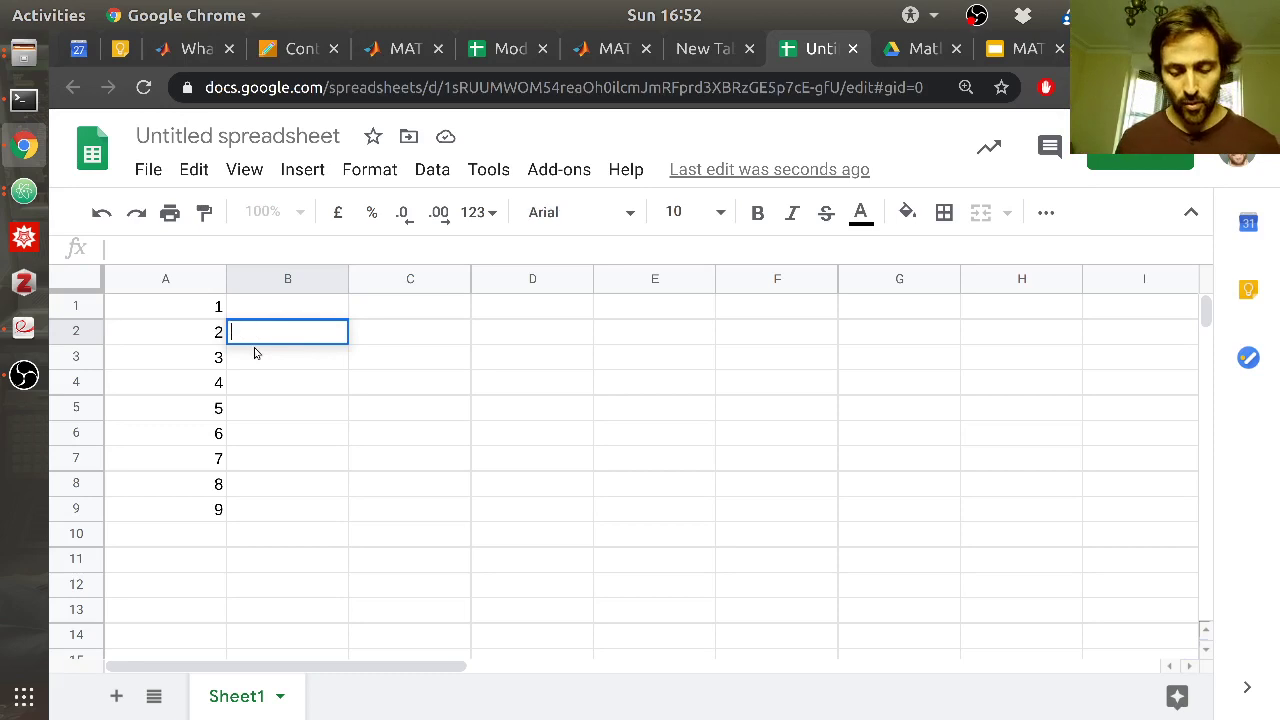
text(SEP15)
key(Return)
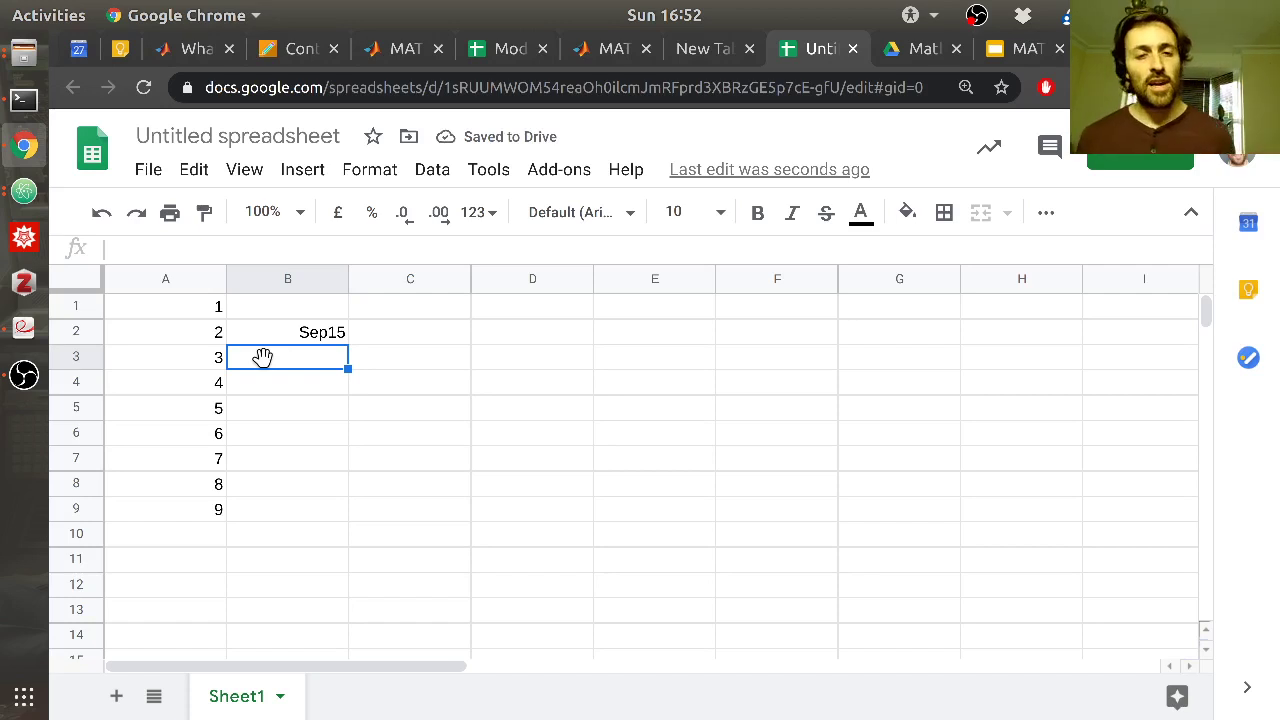
key(Up)
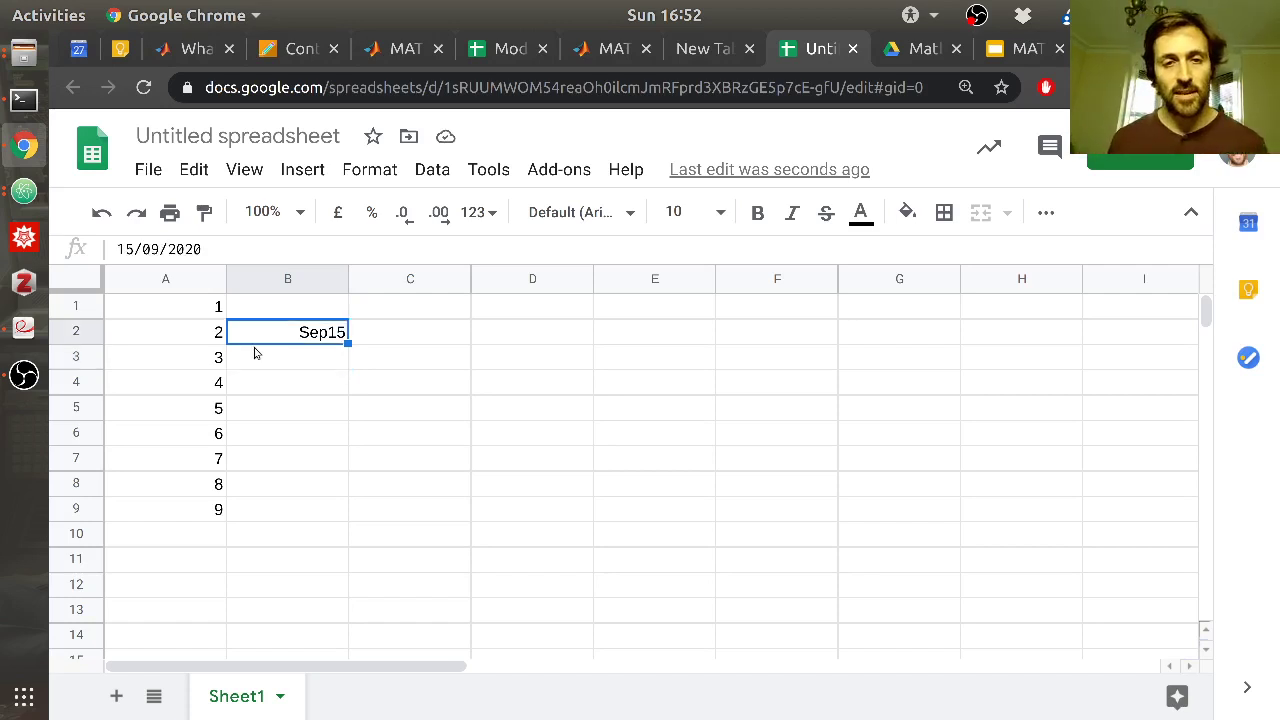
click(230, 247)
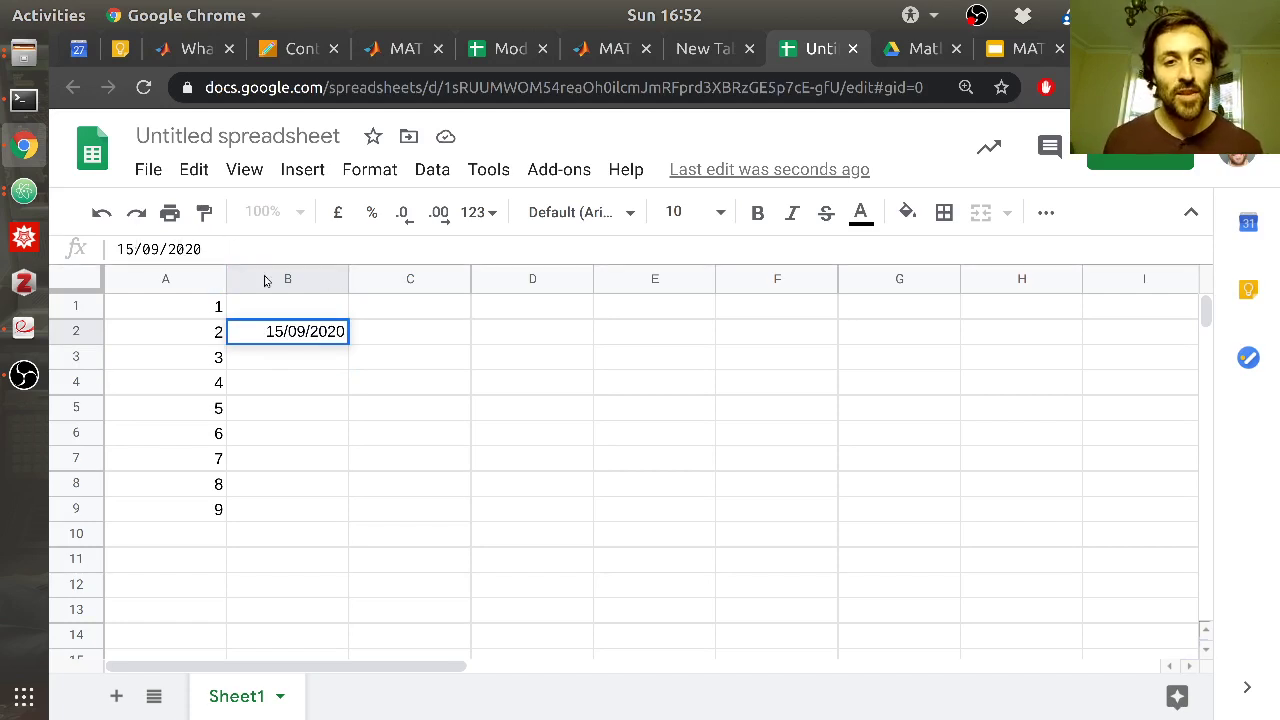
click(285, 361)
click(211, 362)
click(318, 414)
Enter =sum(A1:A9) in B4, giving a total of 45
click(318, 388)
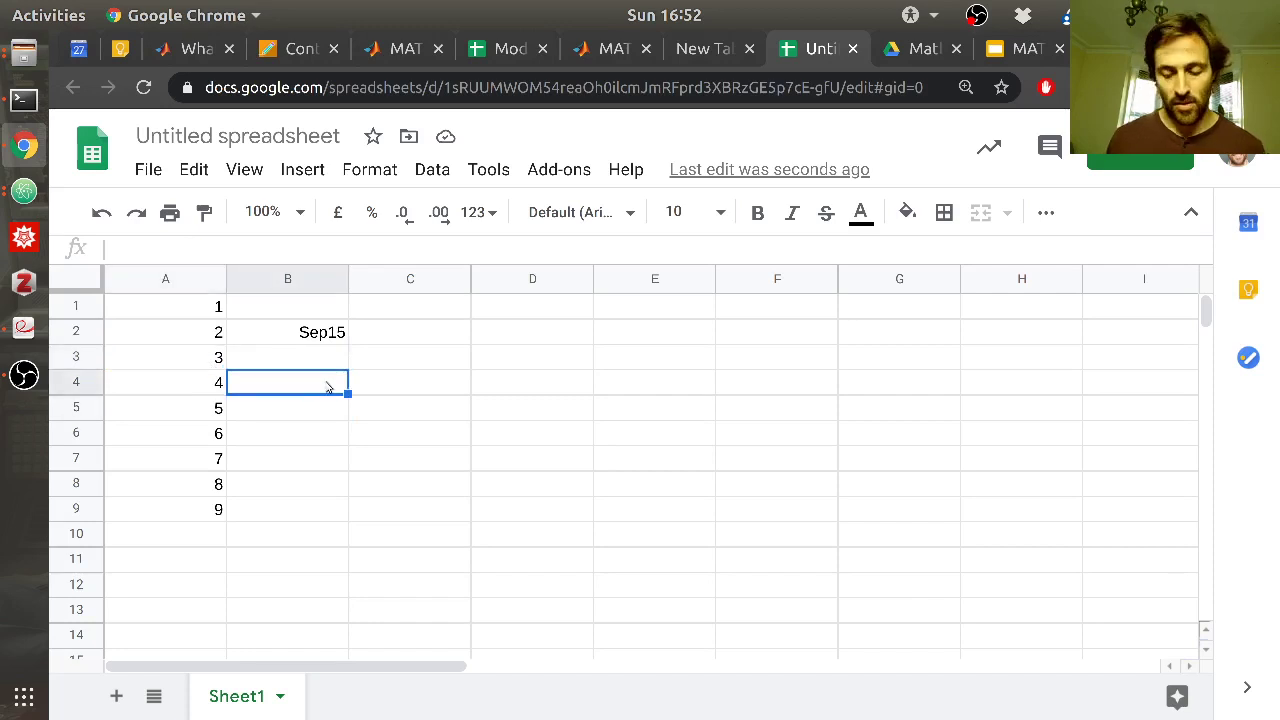
text(=sum()
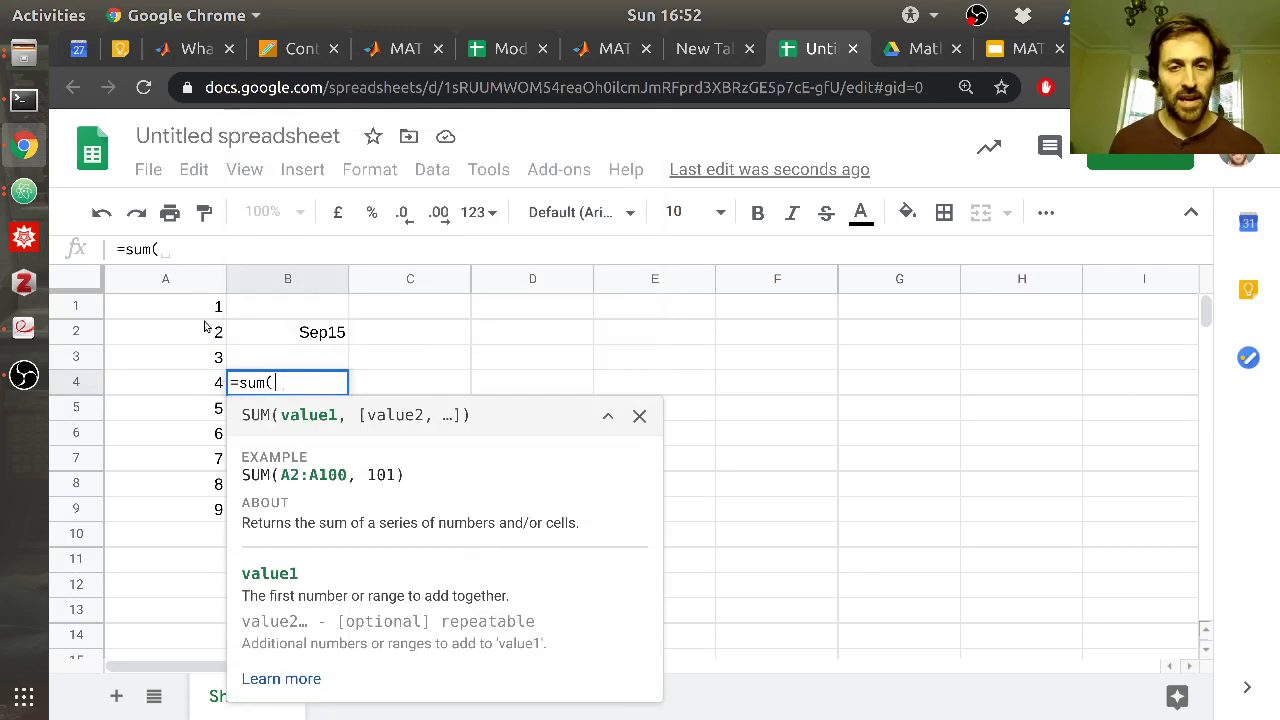
drag(190, 306, 196, 507)
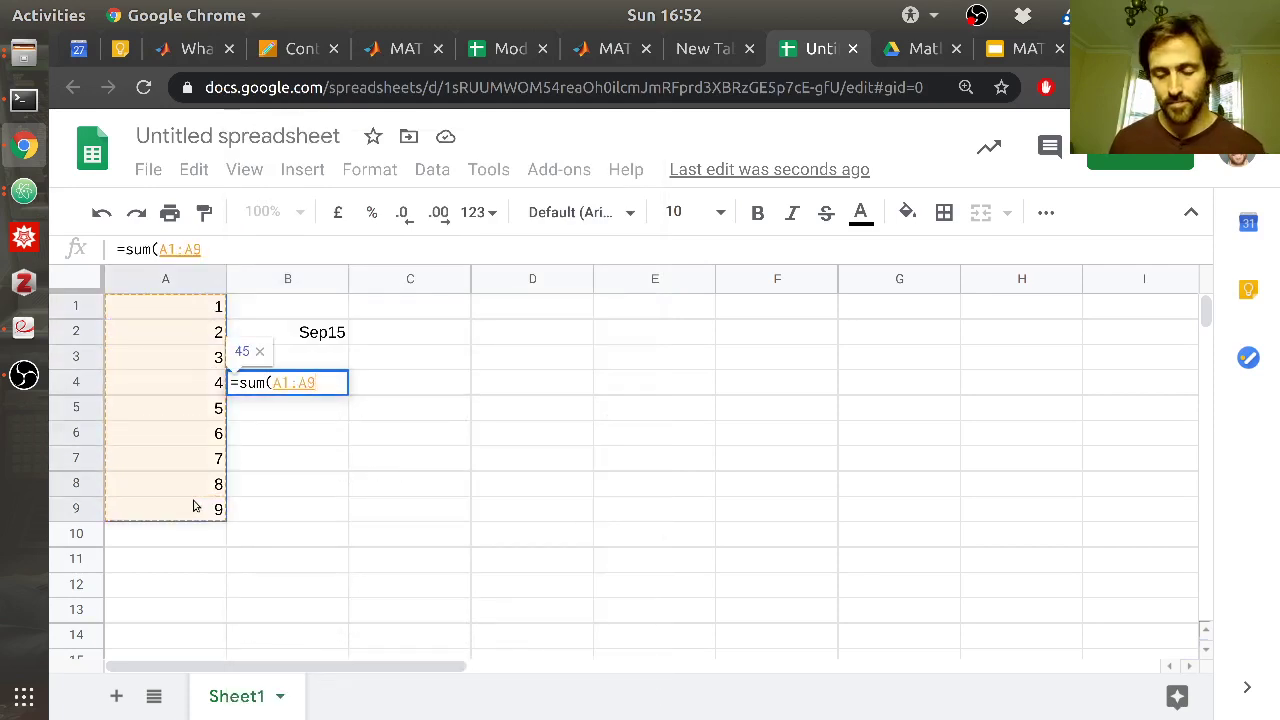
text())
key(Return)
Try typing SEP into A3, then undo it so A3 is 3 again
click(196, 365)
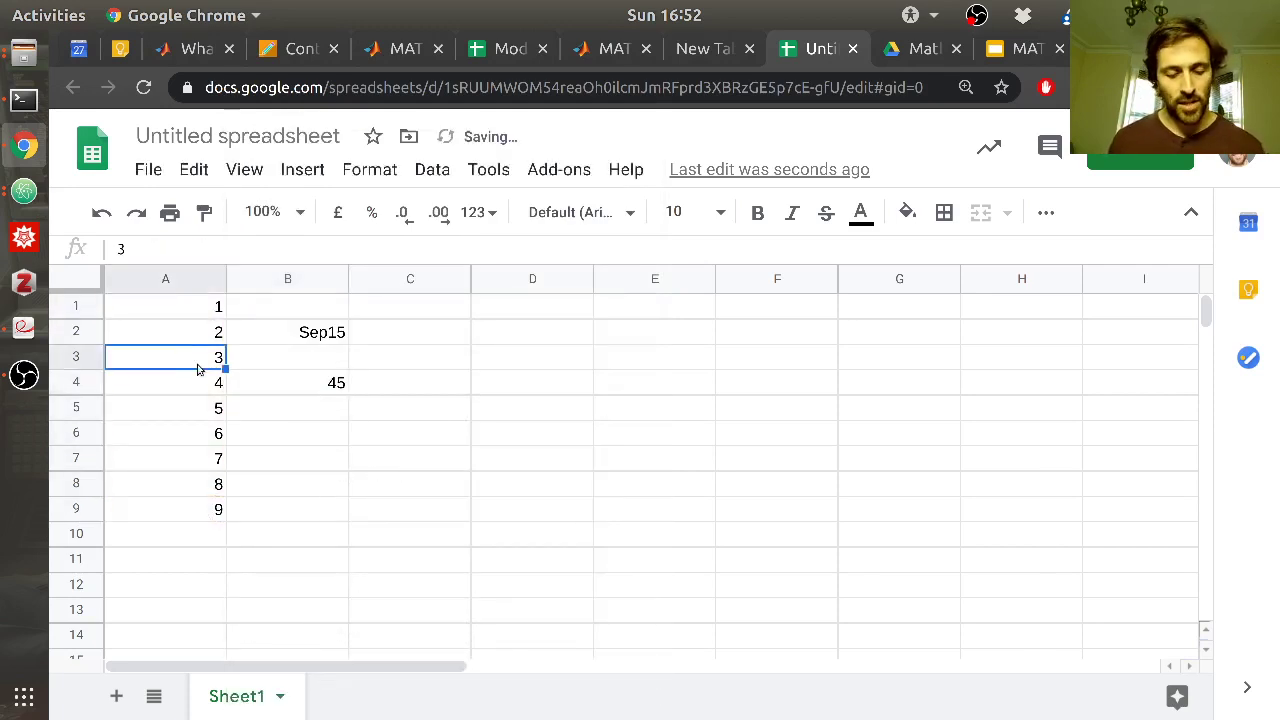
text(SEp)
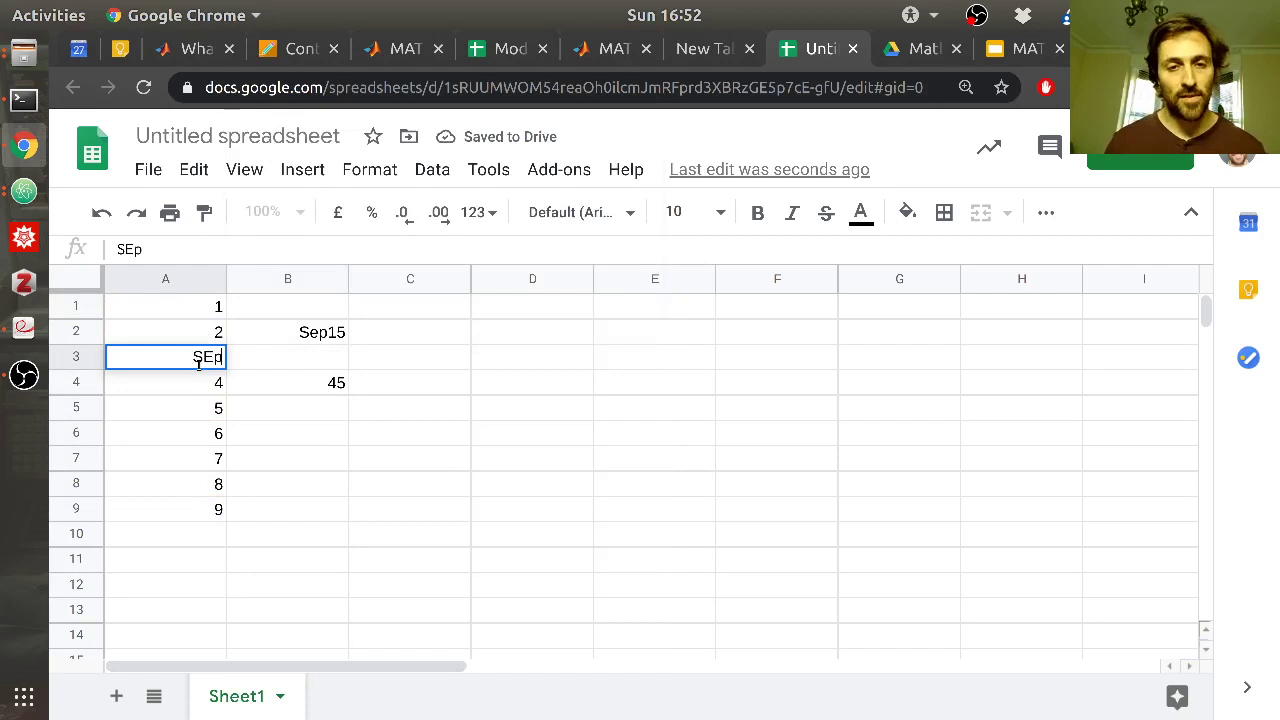
key(BackSpace)
text(P)
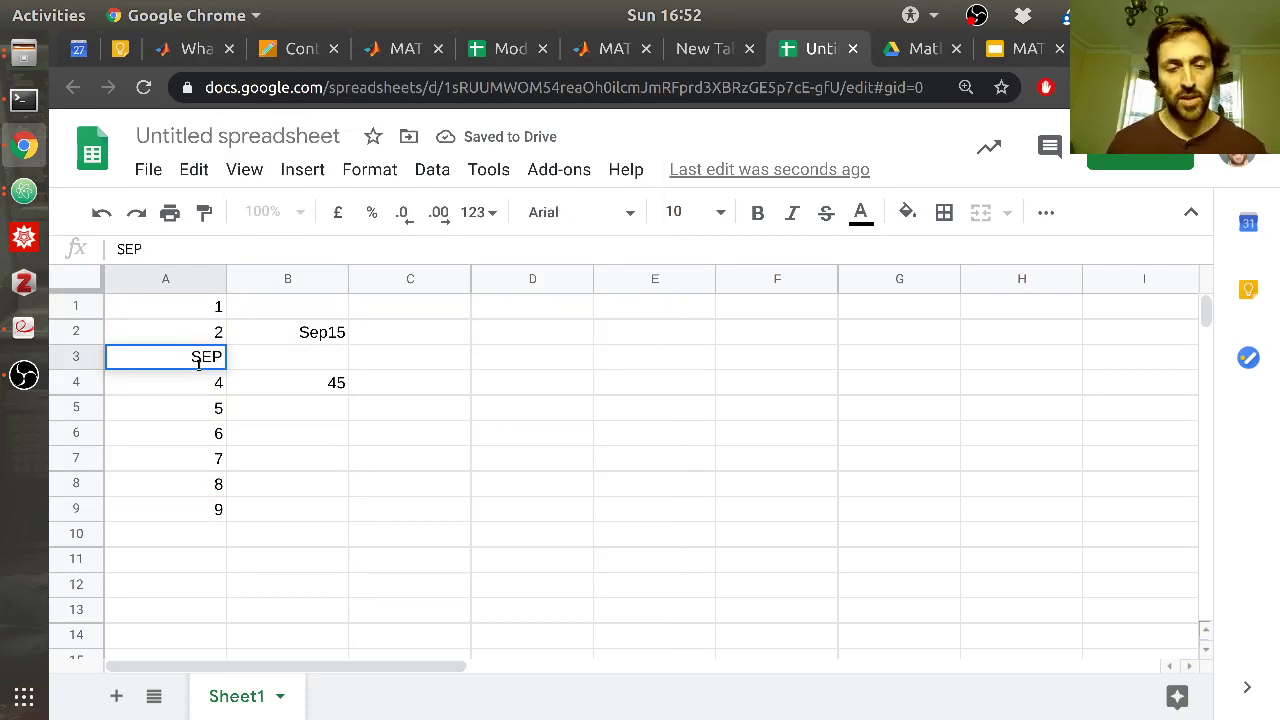
key(Up)
key(Down)
key(ctrl+z)
Enter Sep15 in A1 and inspect the changed total in B4
key(Up)
key(Up)
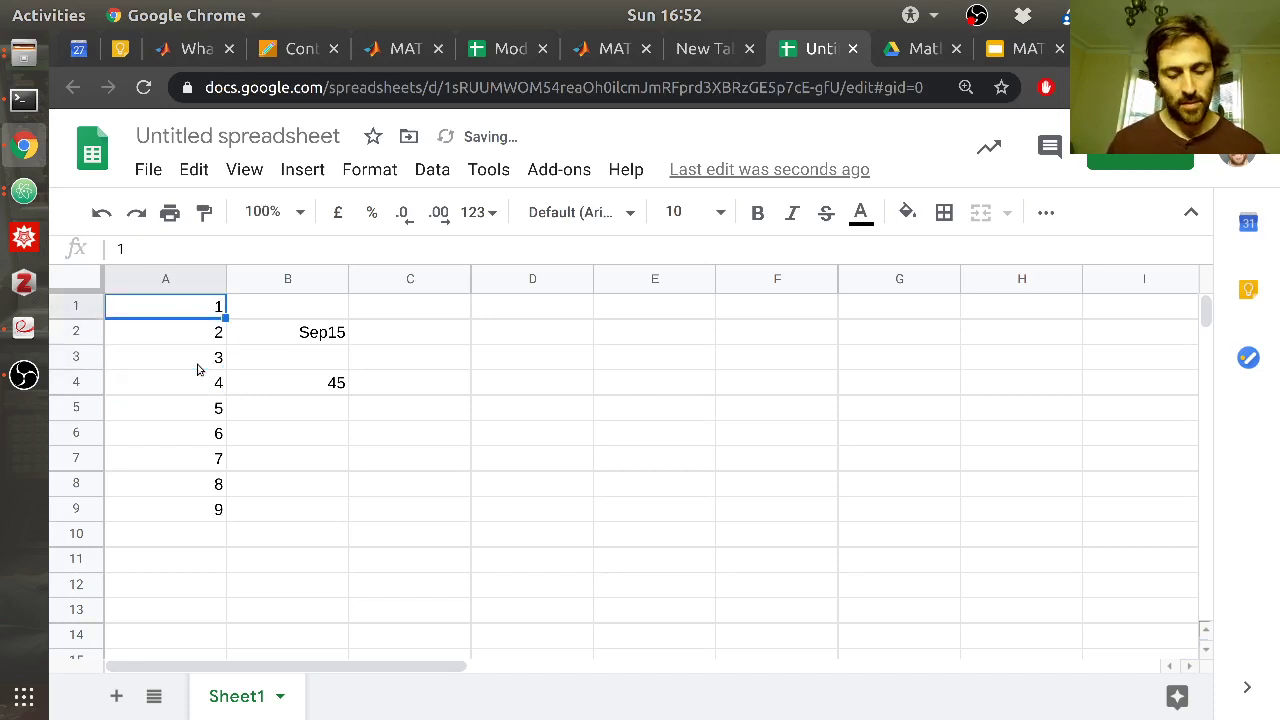
text(Sep15)
key(Return)
key(Right)
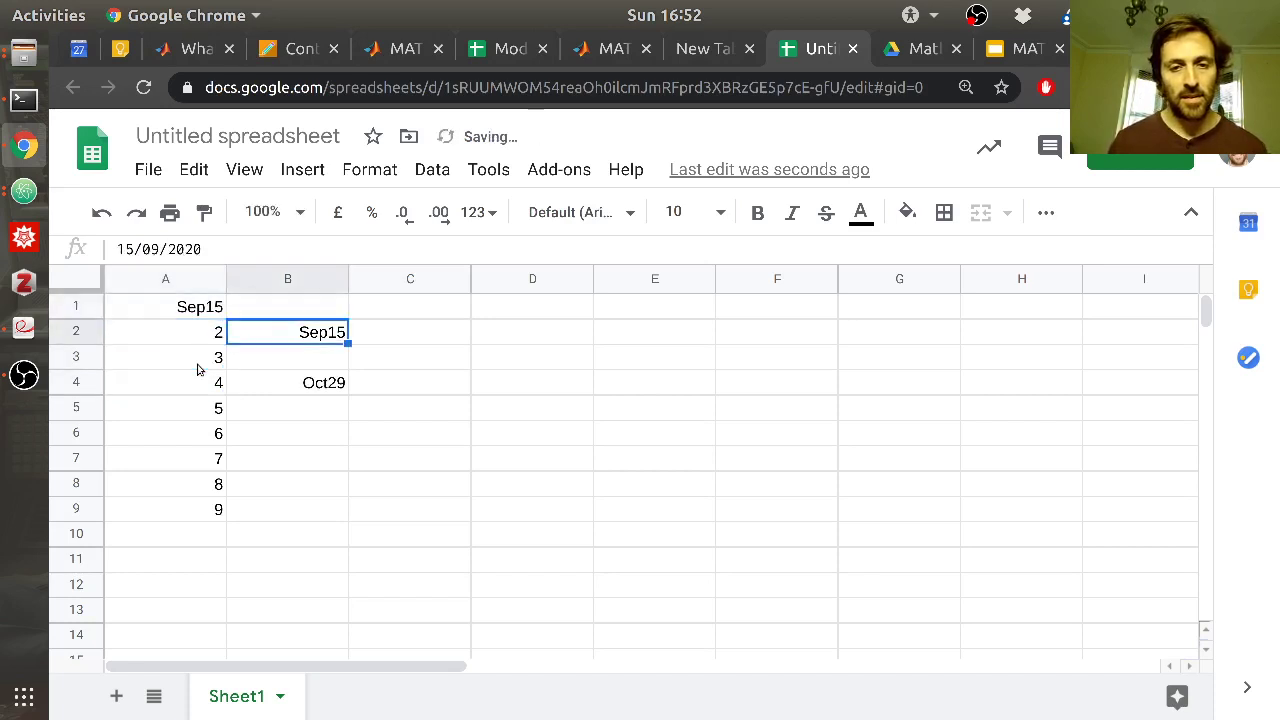
key(Left)
key(Down)
key(Right)
key(Right)
key(Down)
key(Left)
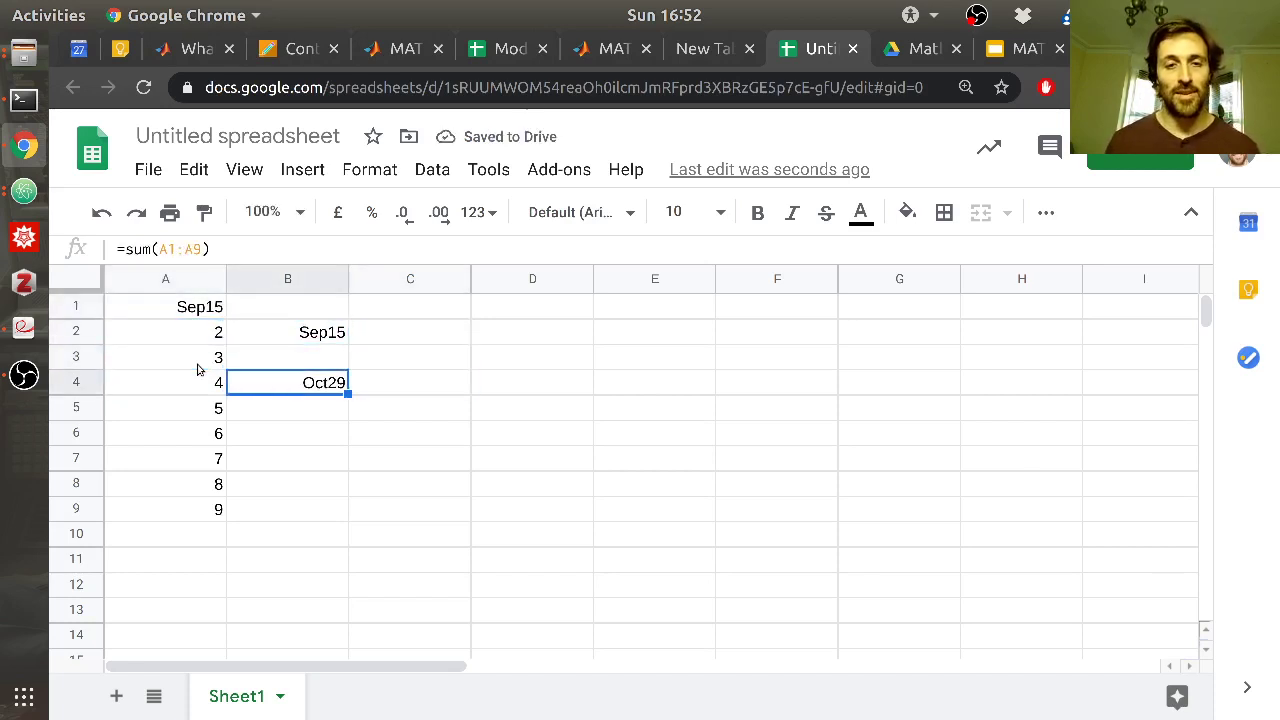
Retype SEP15 in A1, then undo it, restoring 1 and the total 45
click(193, 311)
text(SEP15)
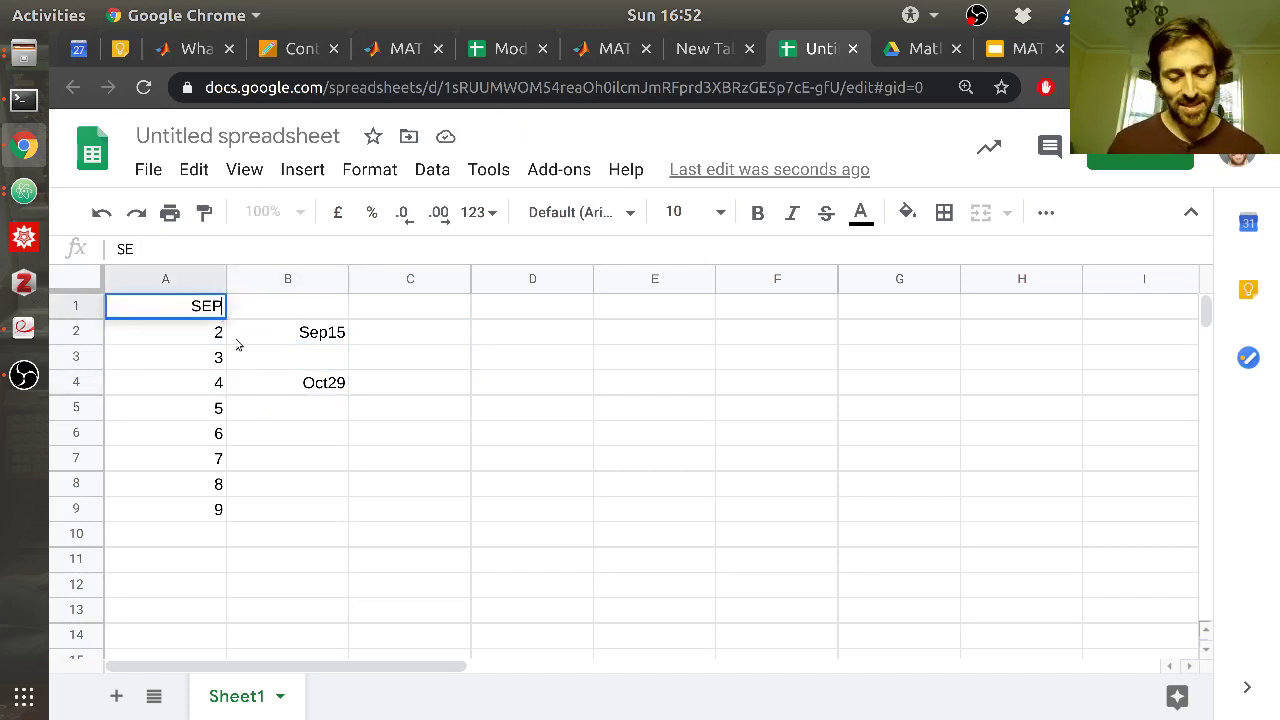
key(Return)
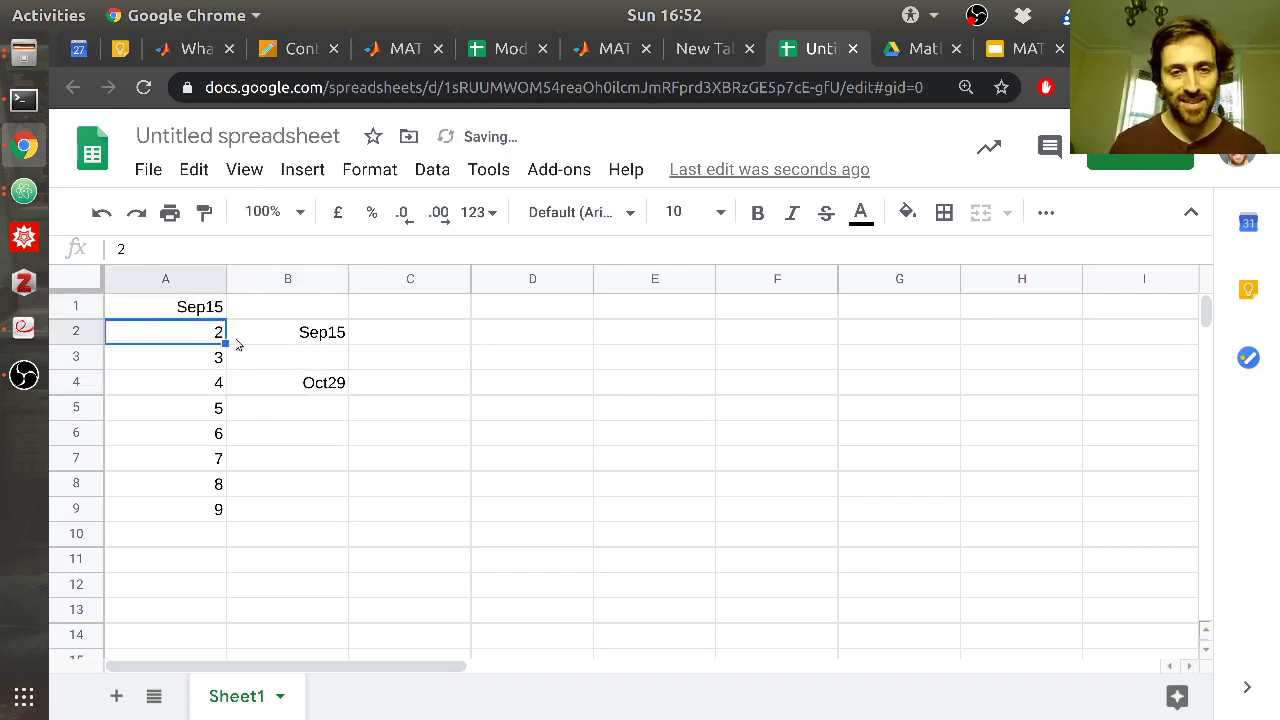
key(Up)
key(ctrl+z)
Enter SEP15 in A4, inflating the B4 total to 44130, and check A4's stored date 15/09/2020
key(Down)
key(Down)
key(Down)
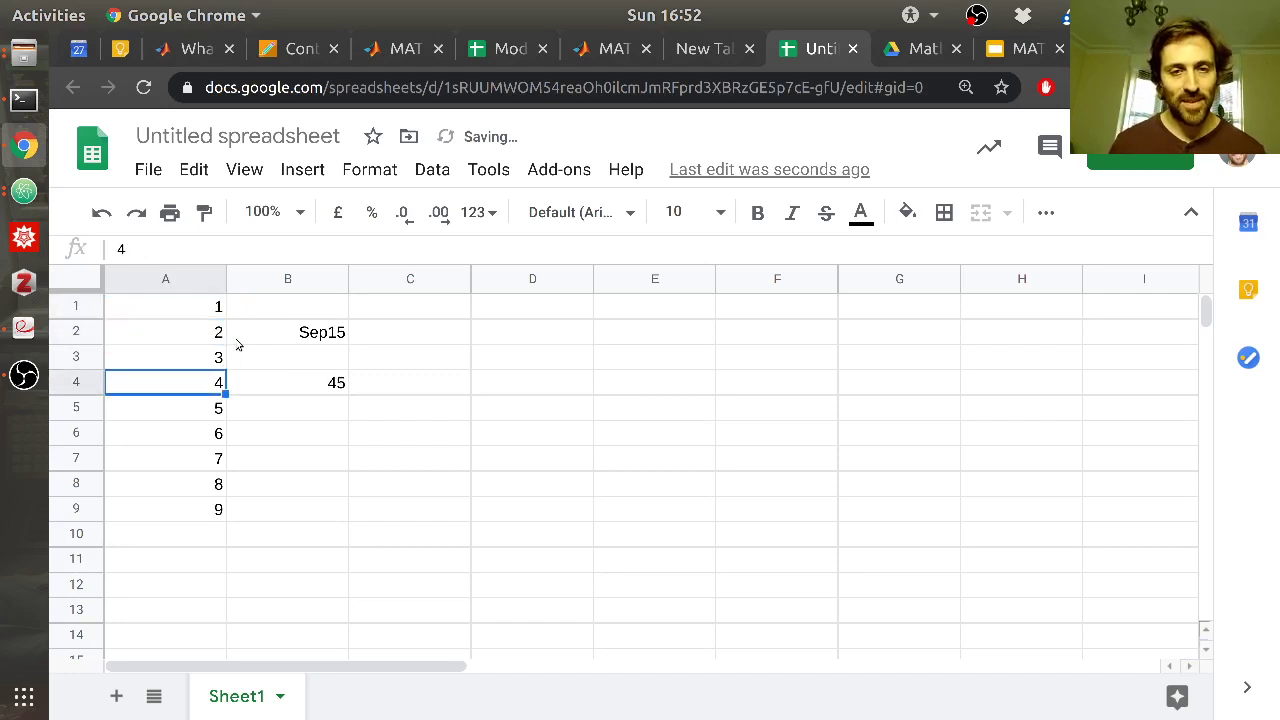
text(SEP)
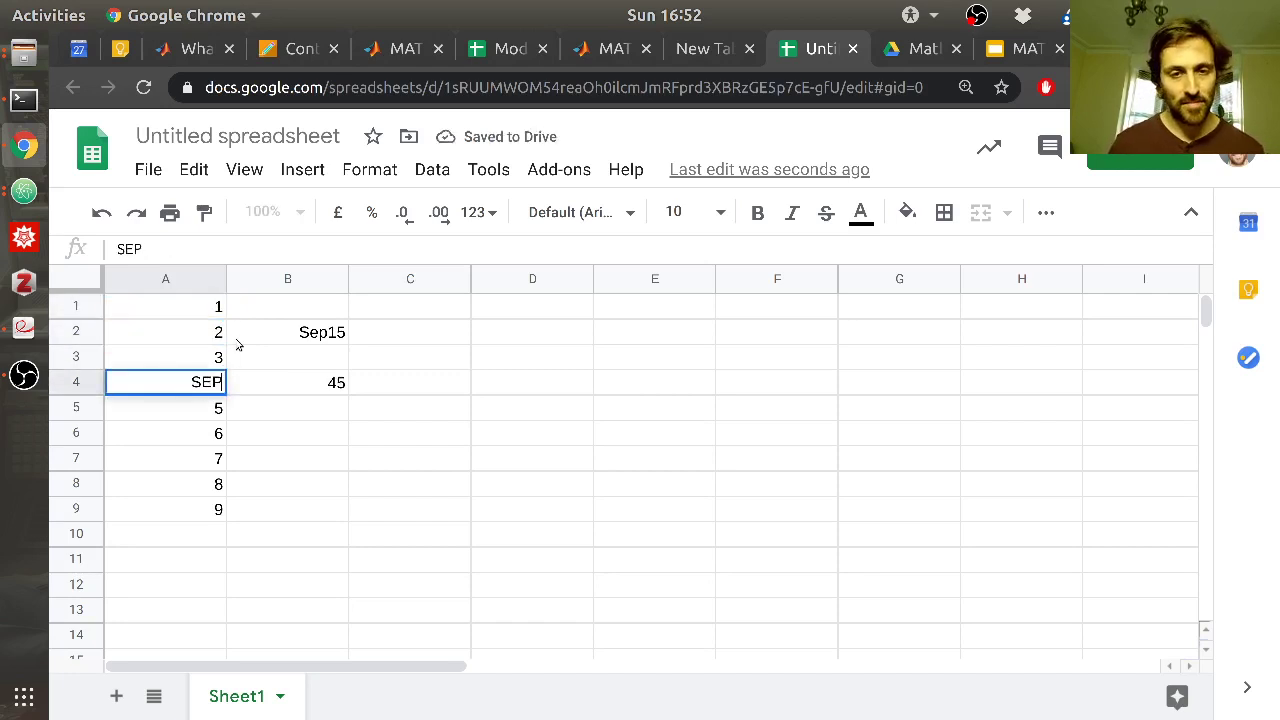
text(15)
key(Return)
key(Up)
key(Right)
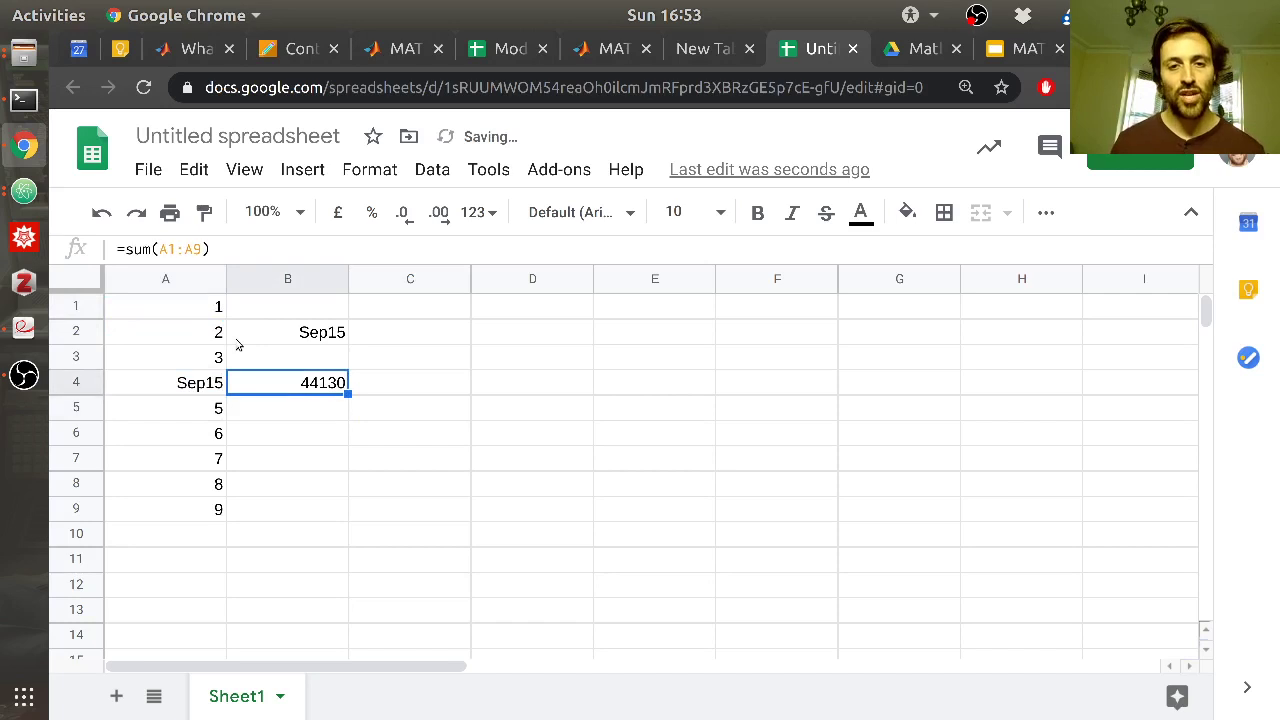
click(212, 378)
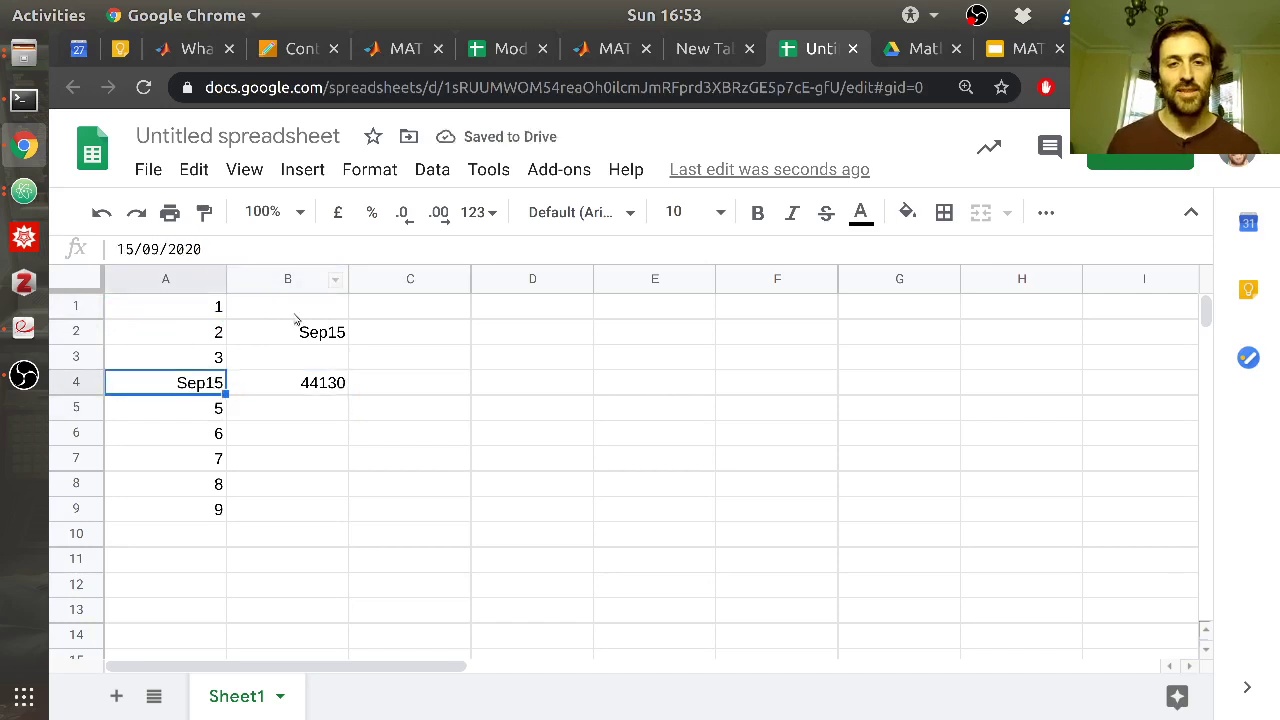
Select B4 to show the =sum(A1:A9) formula totalling 44130
click(329, 389)
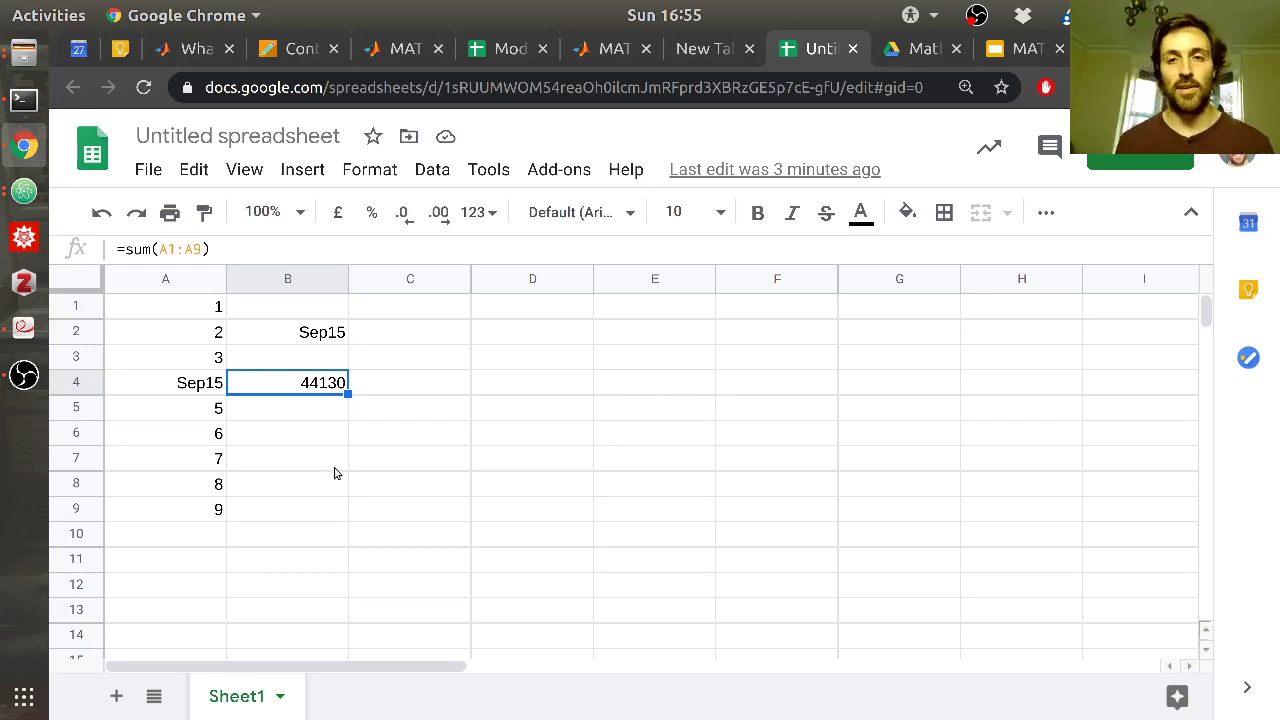
Switch to MATLAB Online, glance at the Blackboard tab, then return to MATLAB Online
click(378, 45)
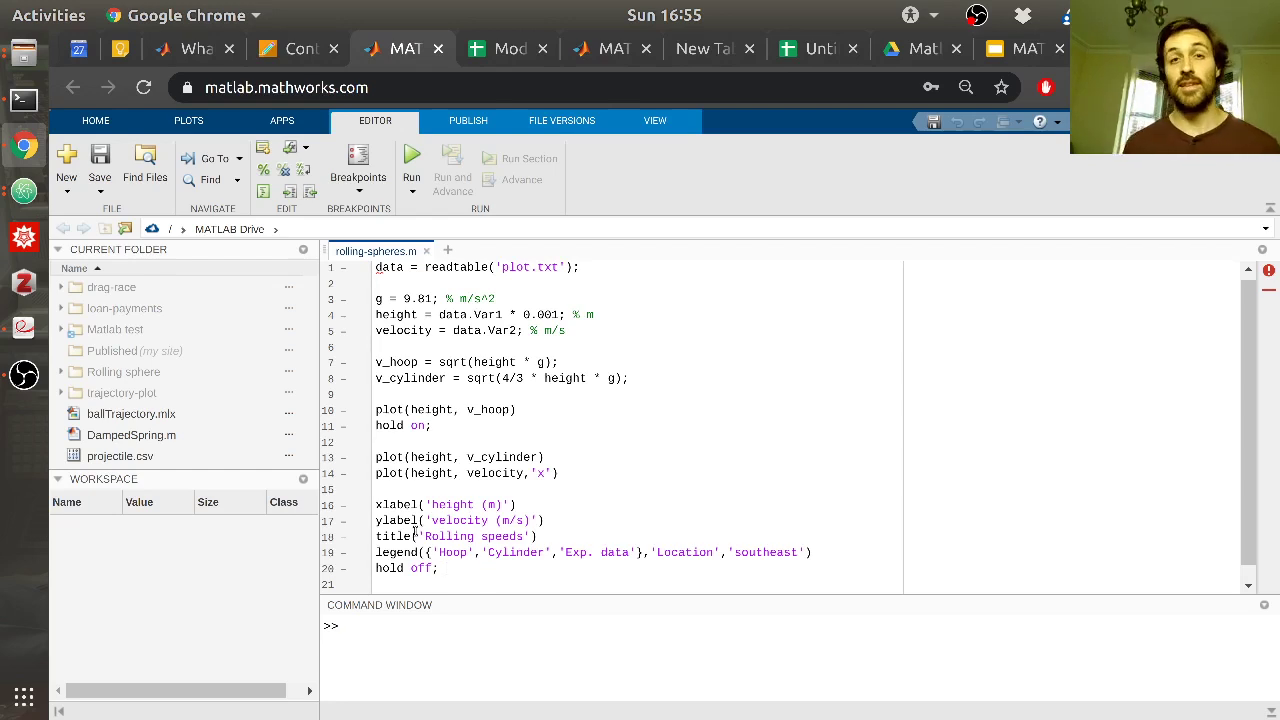
click(295, 48)
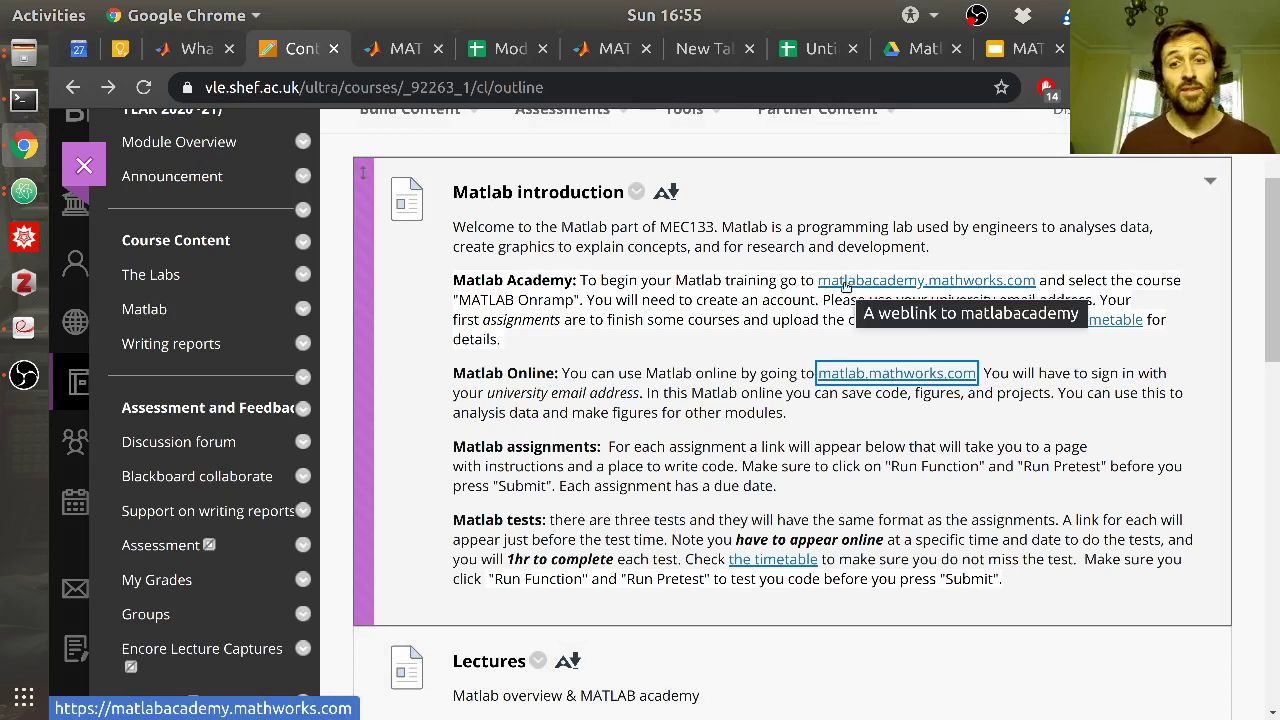
click(398, 50)
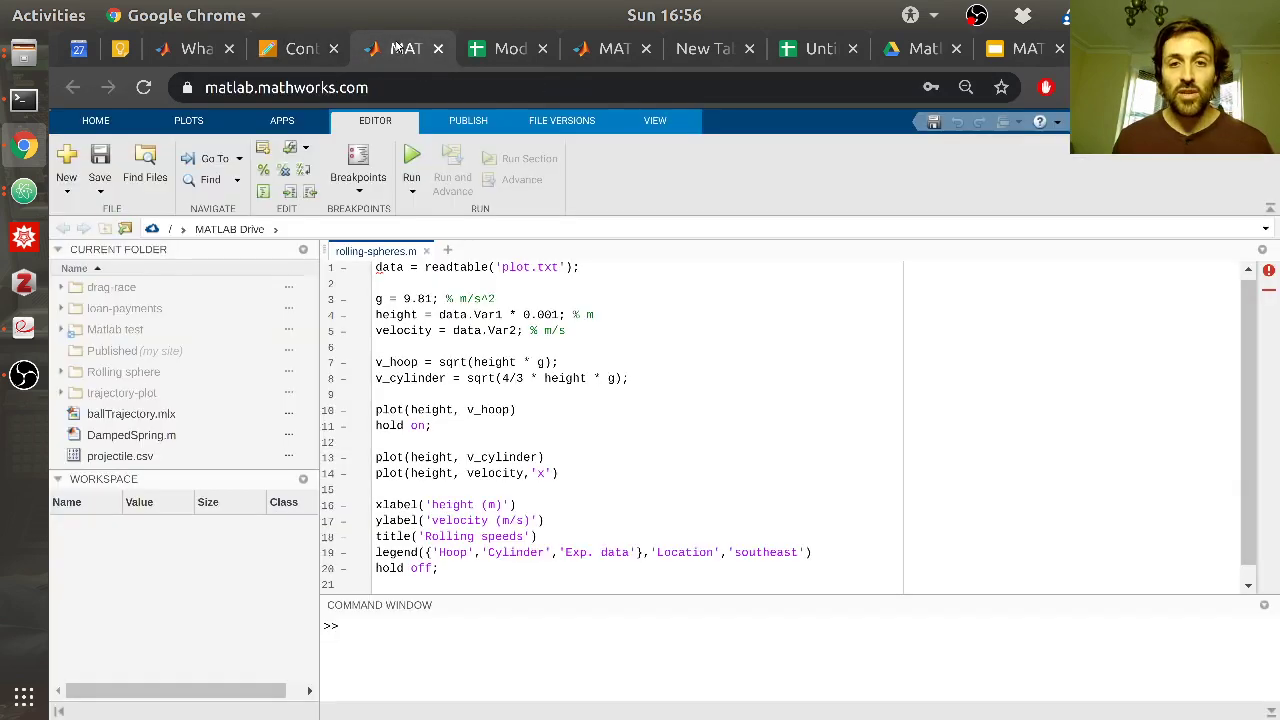
Exit the MATLAB Onramp course to the My Courses list
click(606, 52)
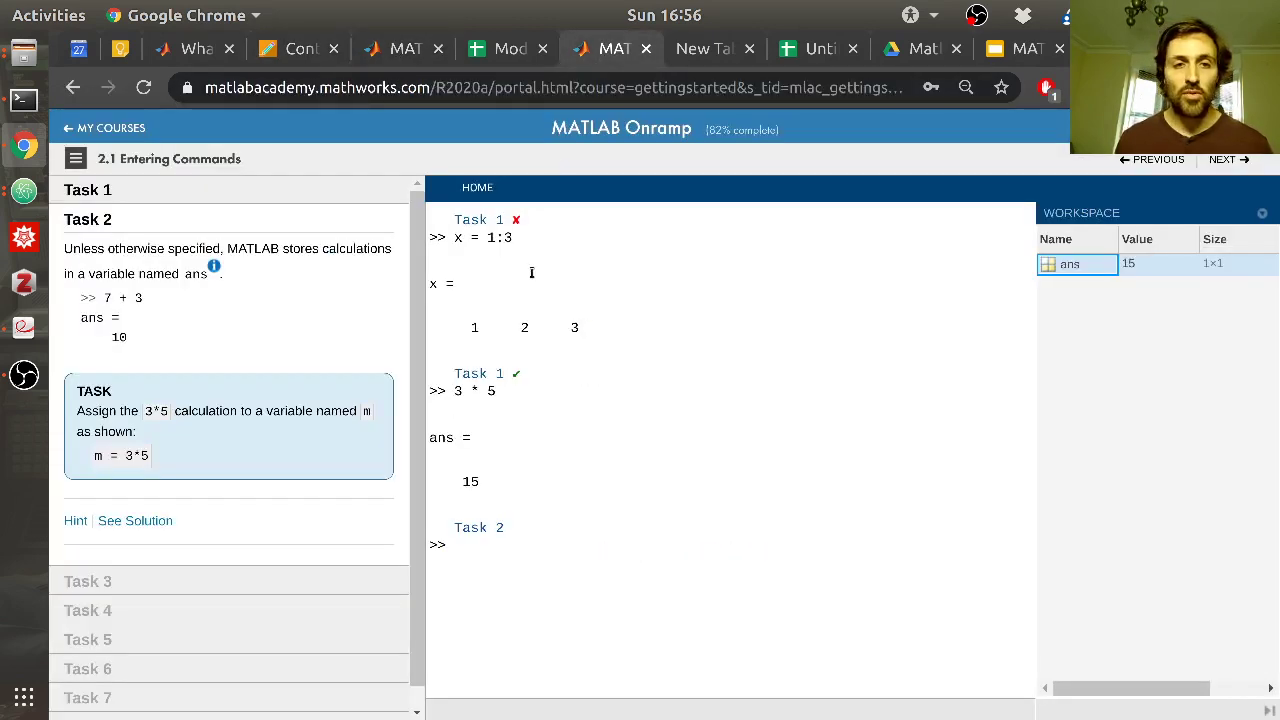
click(83, 127)
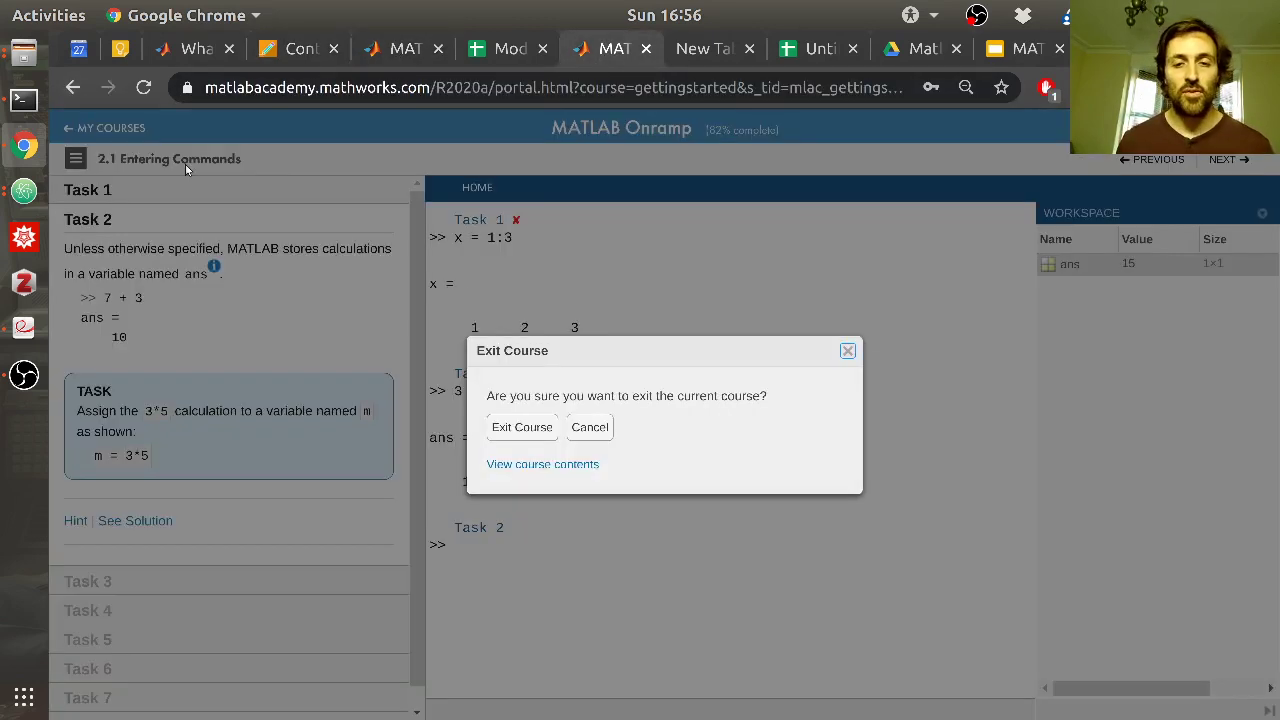
click(530, 428)
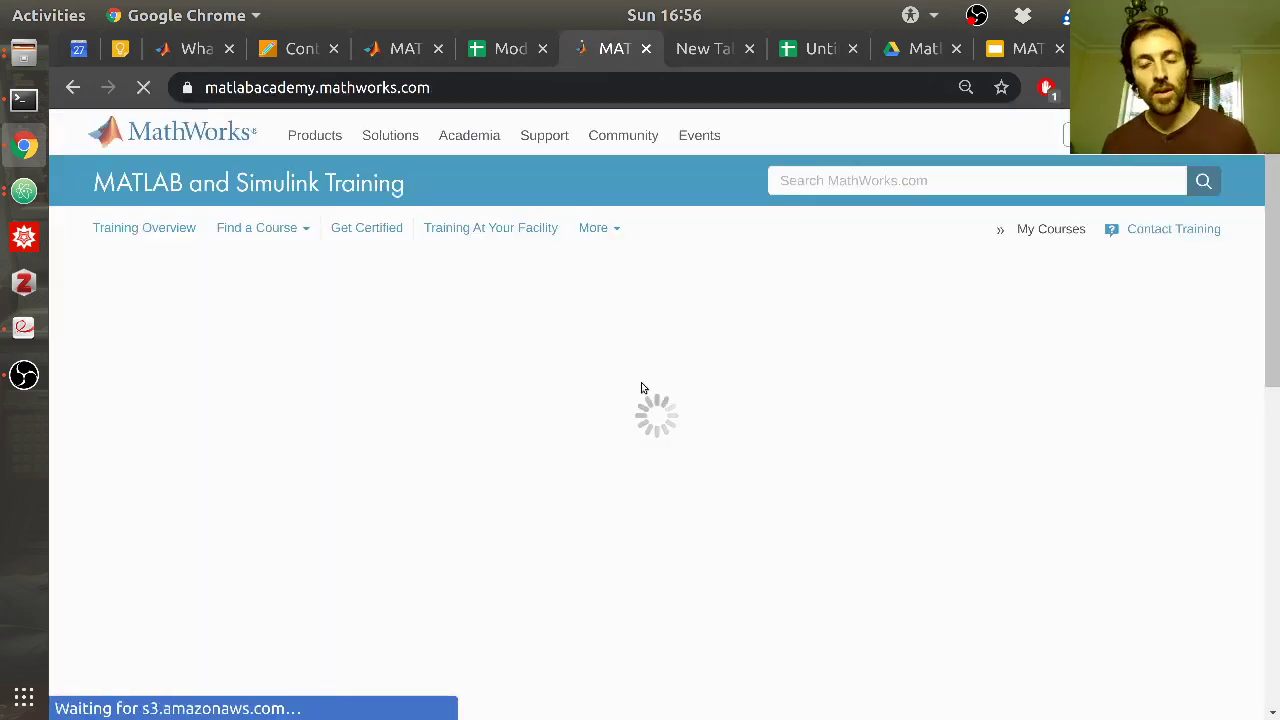
scroll(555, 308, down, 4)
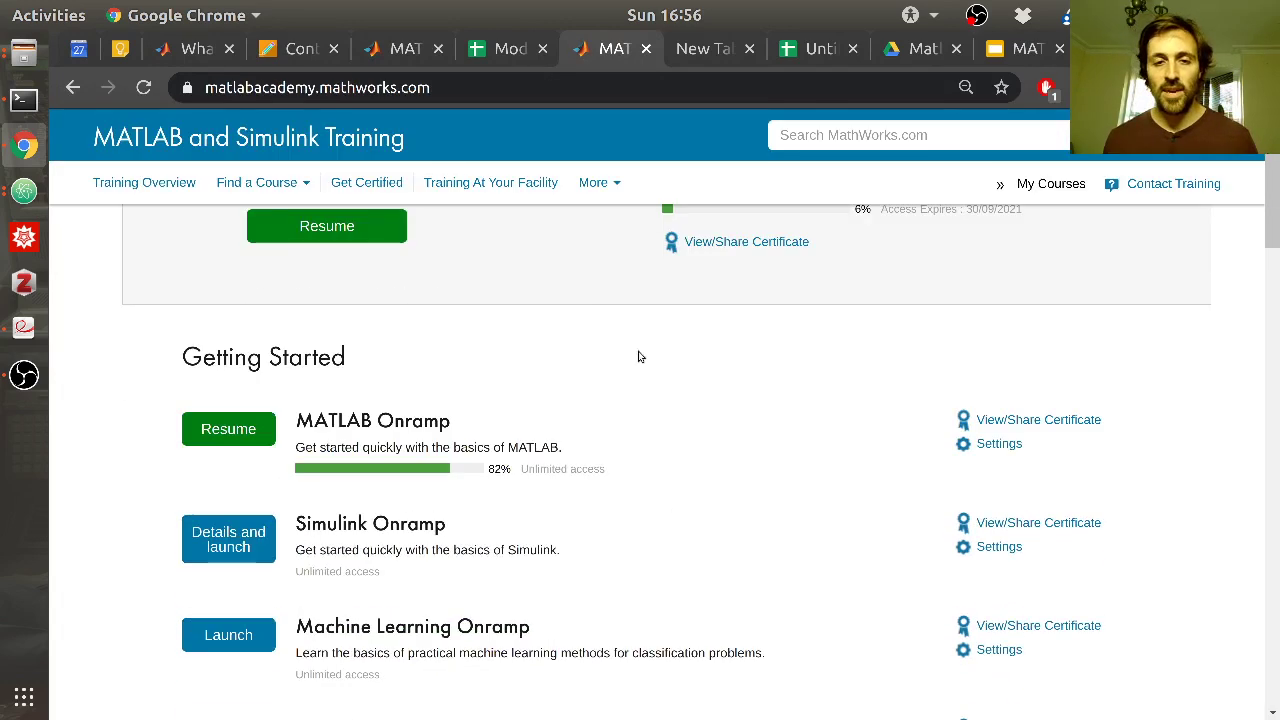
scroll(555, 308, up, 4)
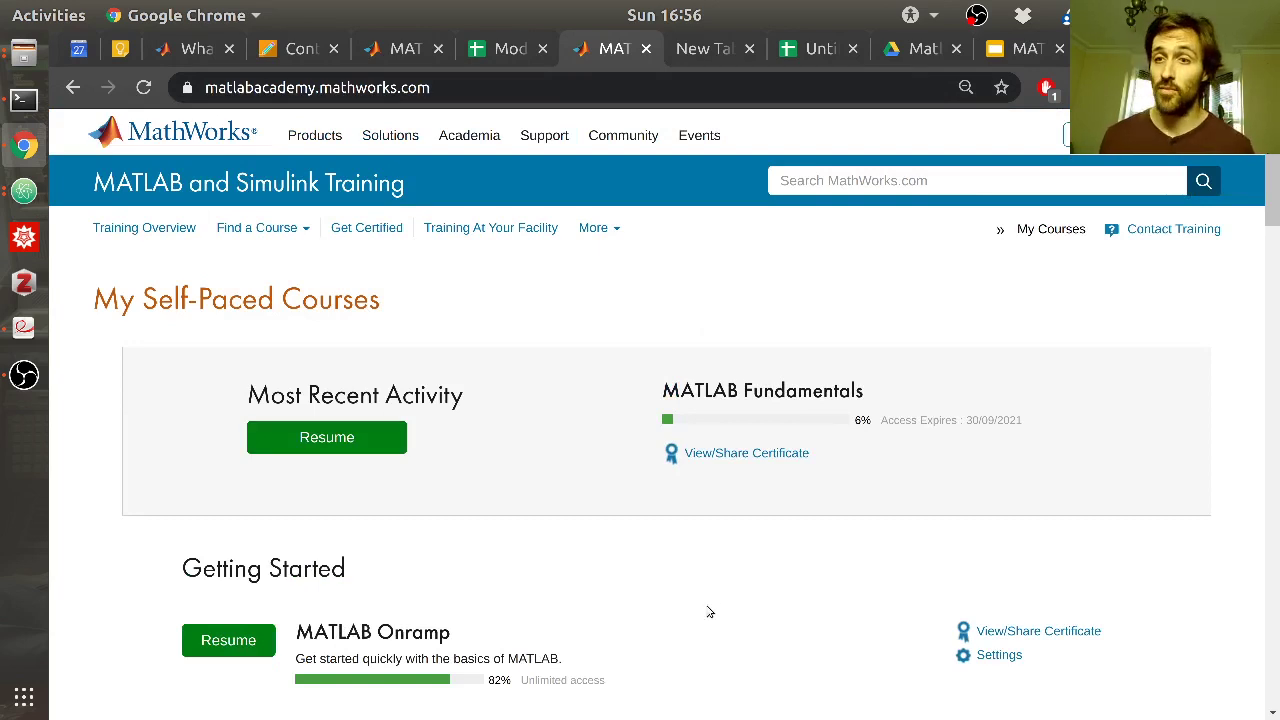
scroll(712, 595, down, 5)
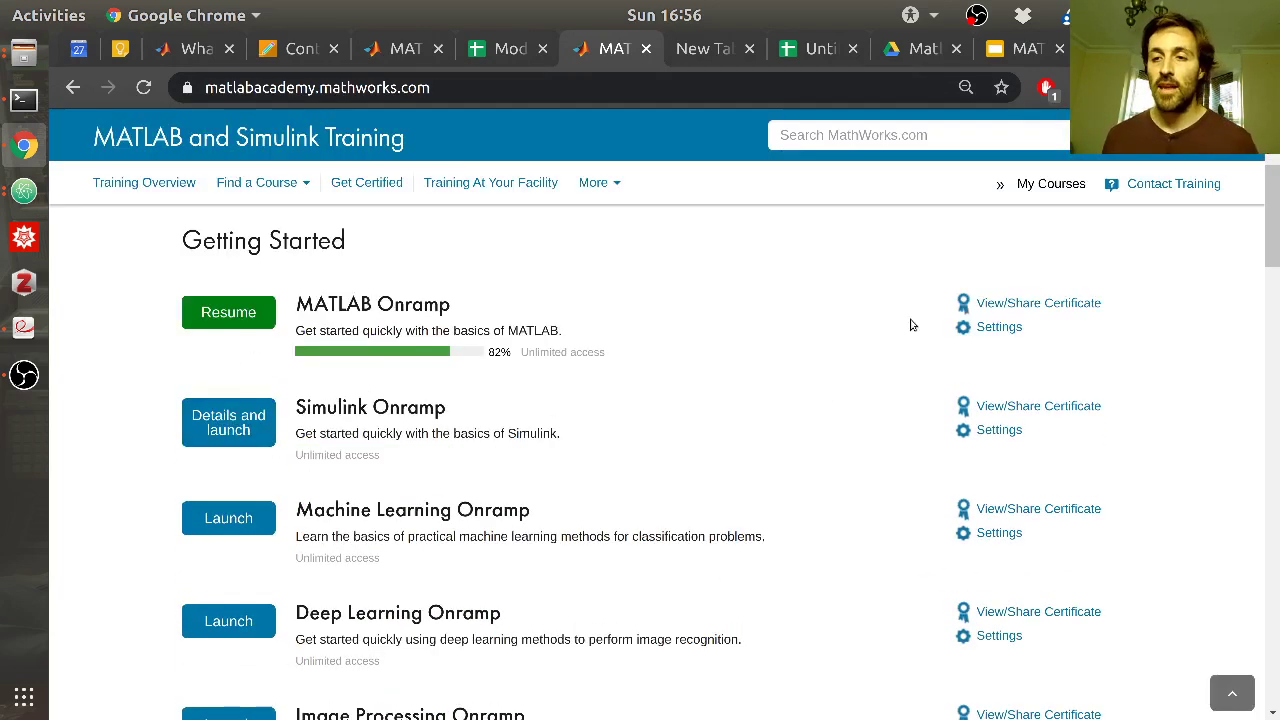
Open the printable MATLAB Onramp certificate showing 82% completed, then close it
click(1007, 305)
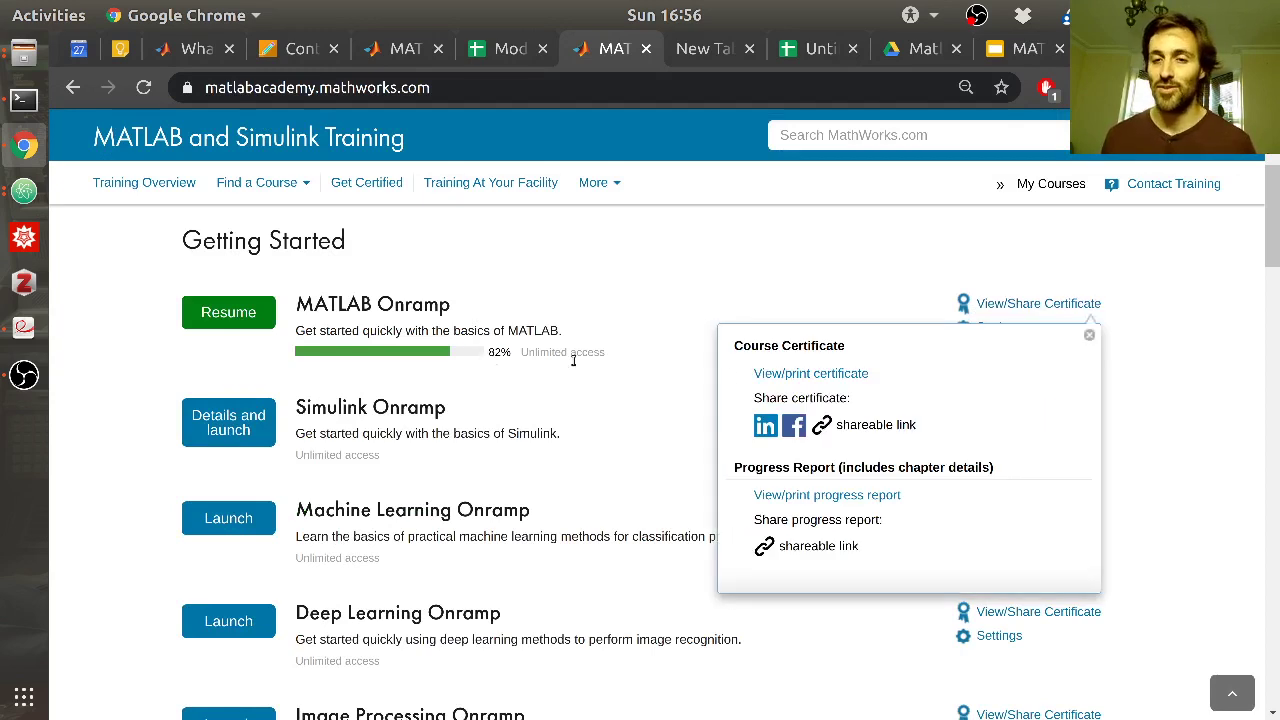
click(845, 374)
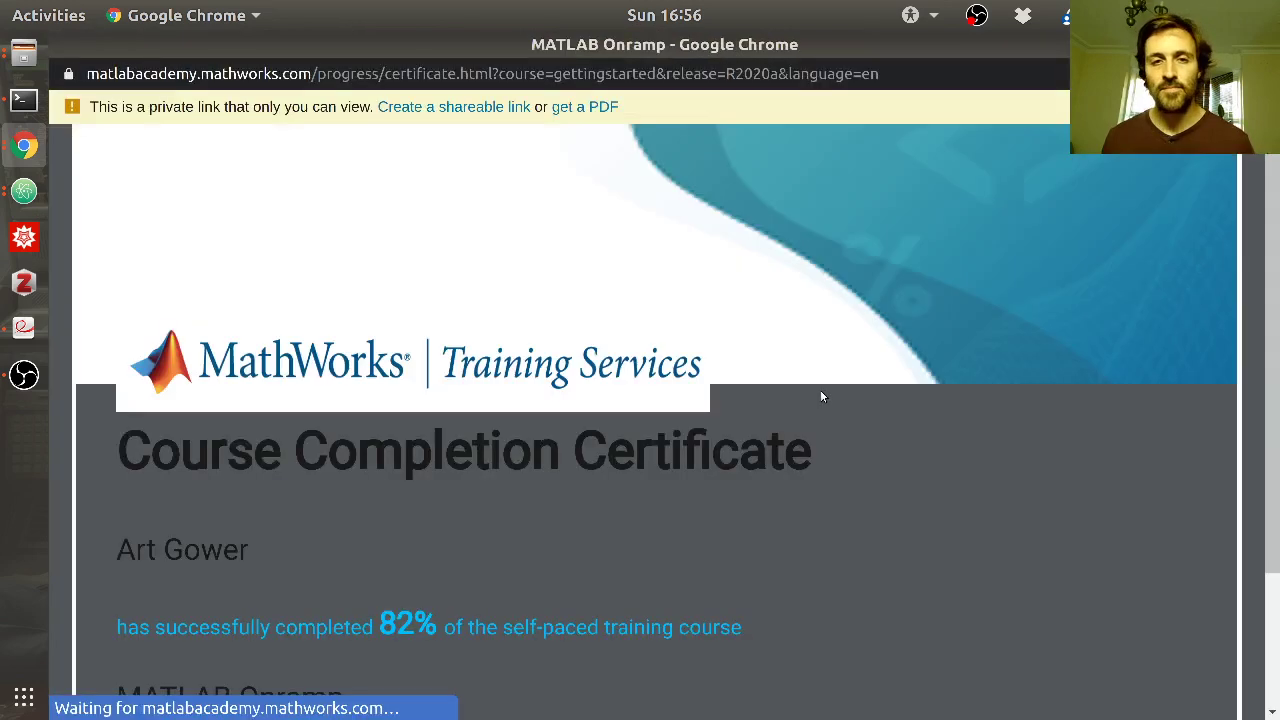
scroll(618, 430, down, 2)
scroll(616, 429, down, 1)
scroll(609, 437, up, 3)
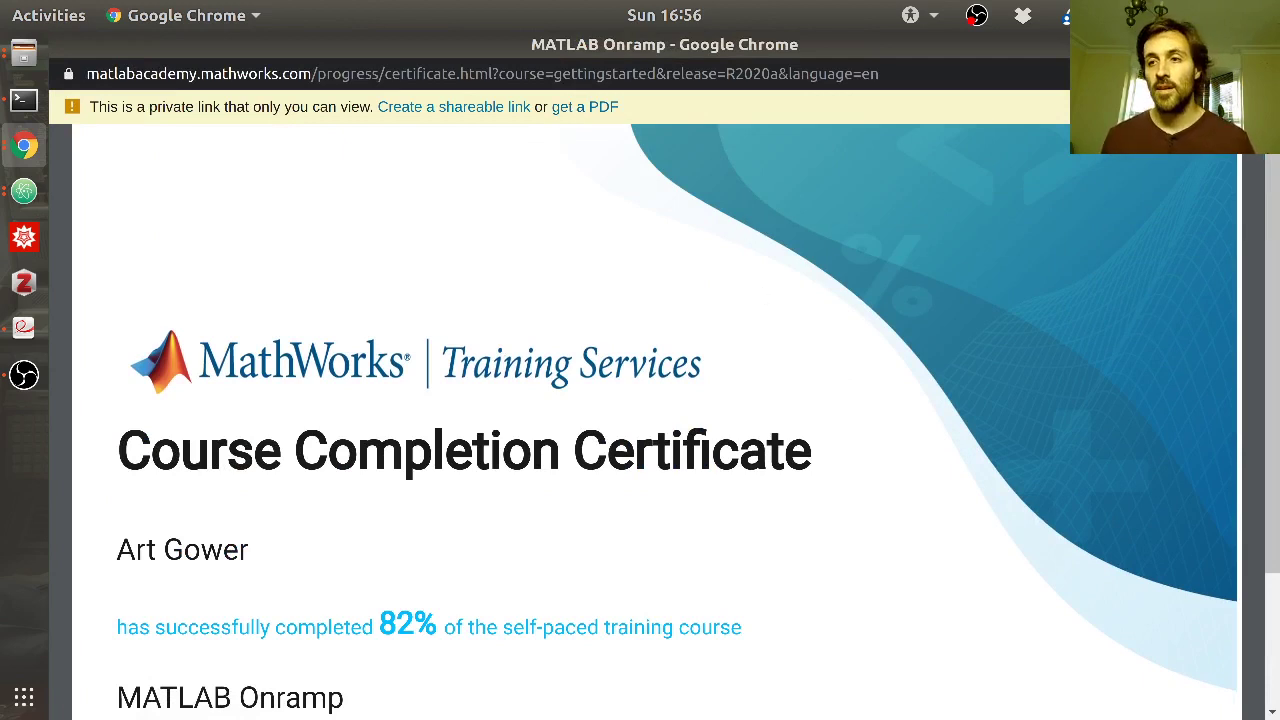
key(ctrl+w)
Enter Blackboard Student Preview and open the Matlab section listing the certificate upload assignments
click(290, 48)
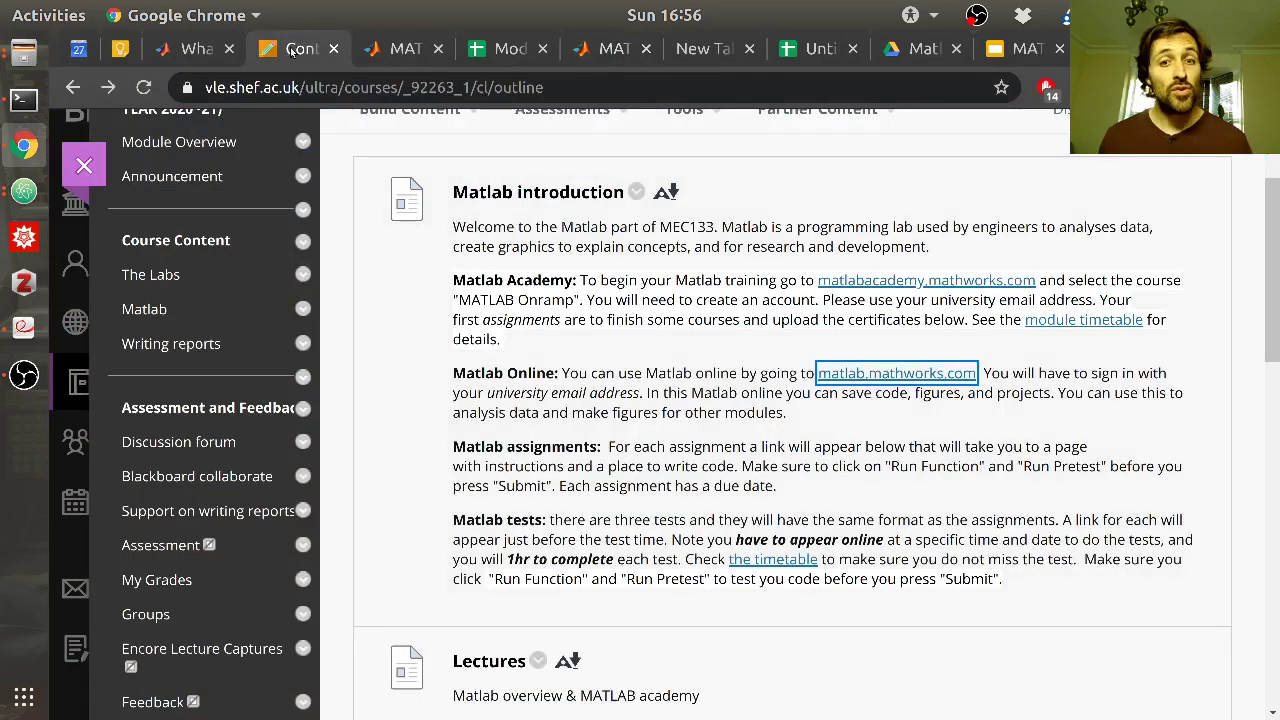
scroll(741, 213, down, 3)
scroll(900, 190, up, 5)
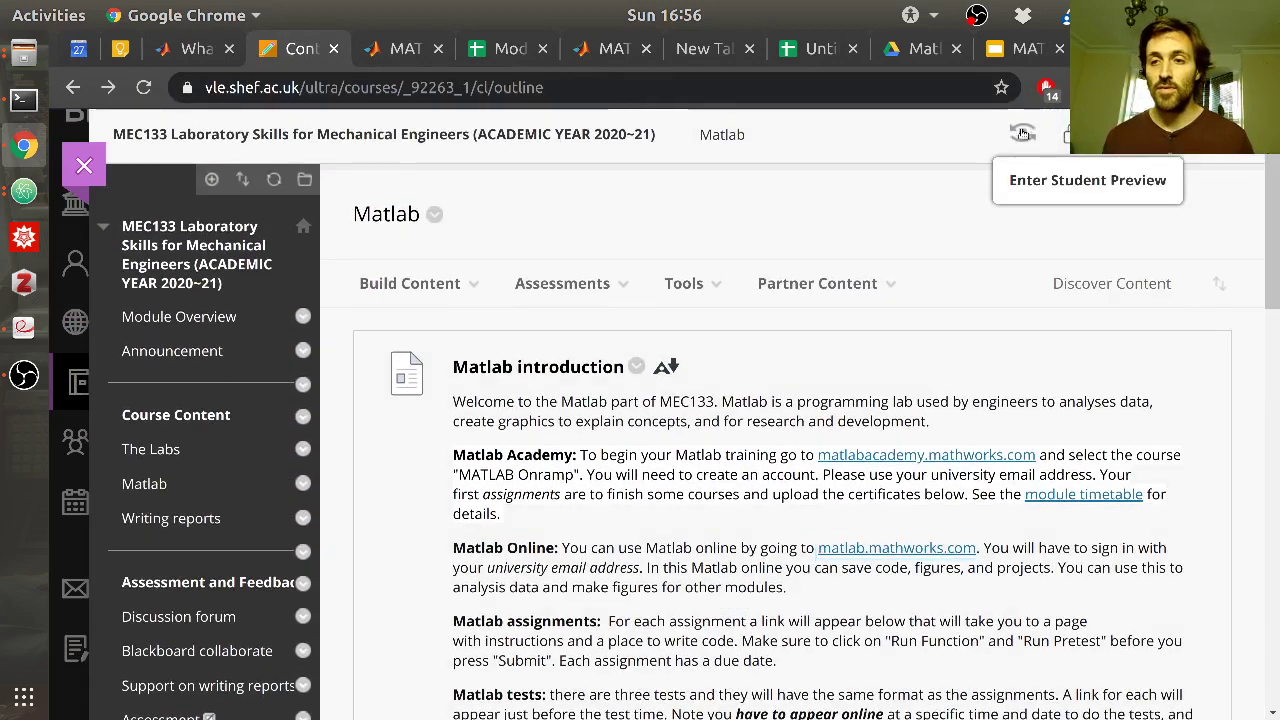
click(1022, 133)
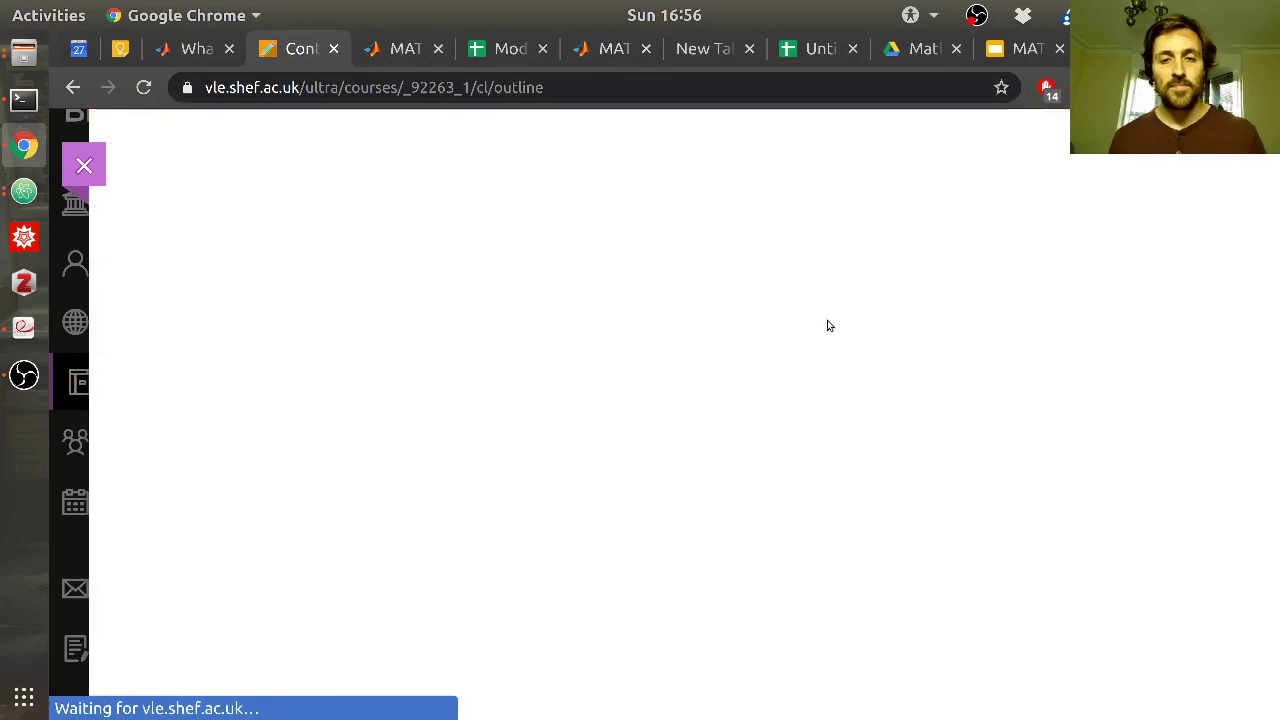
scroll(721, 413, down, 5)
scroll(721, 413, down, 10)
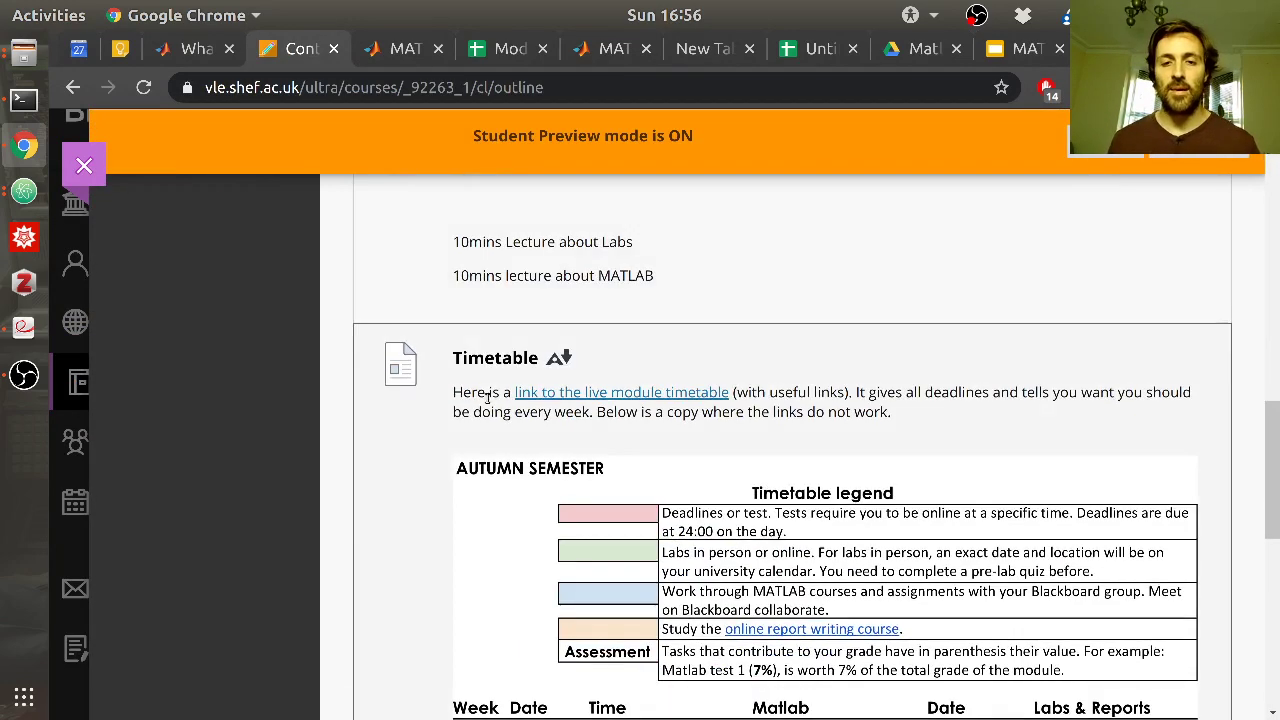
scroll(486, 398, up, 15)
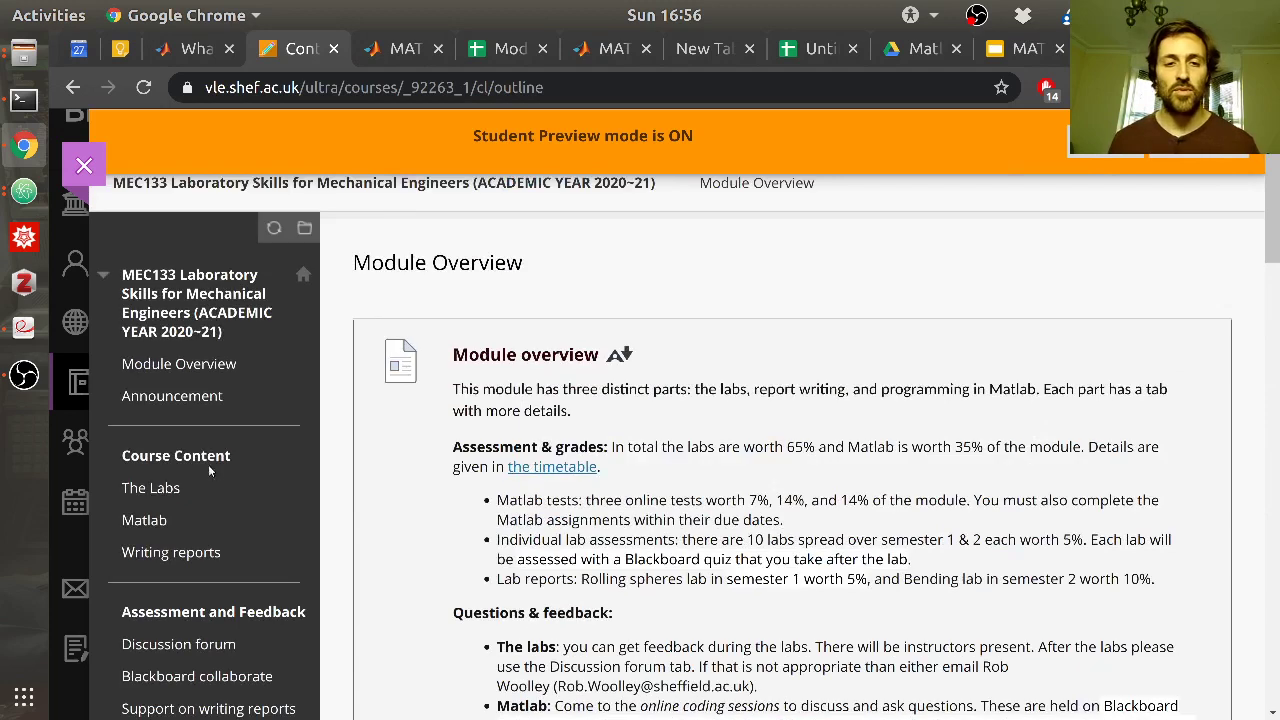
click(146, 521)
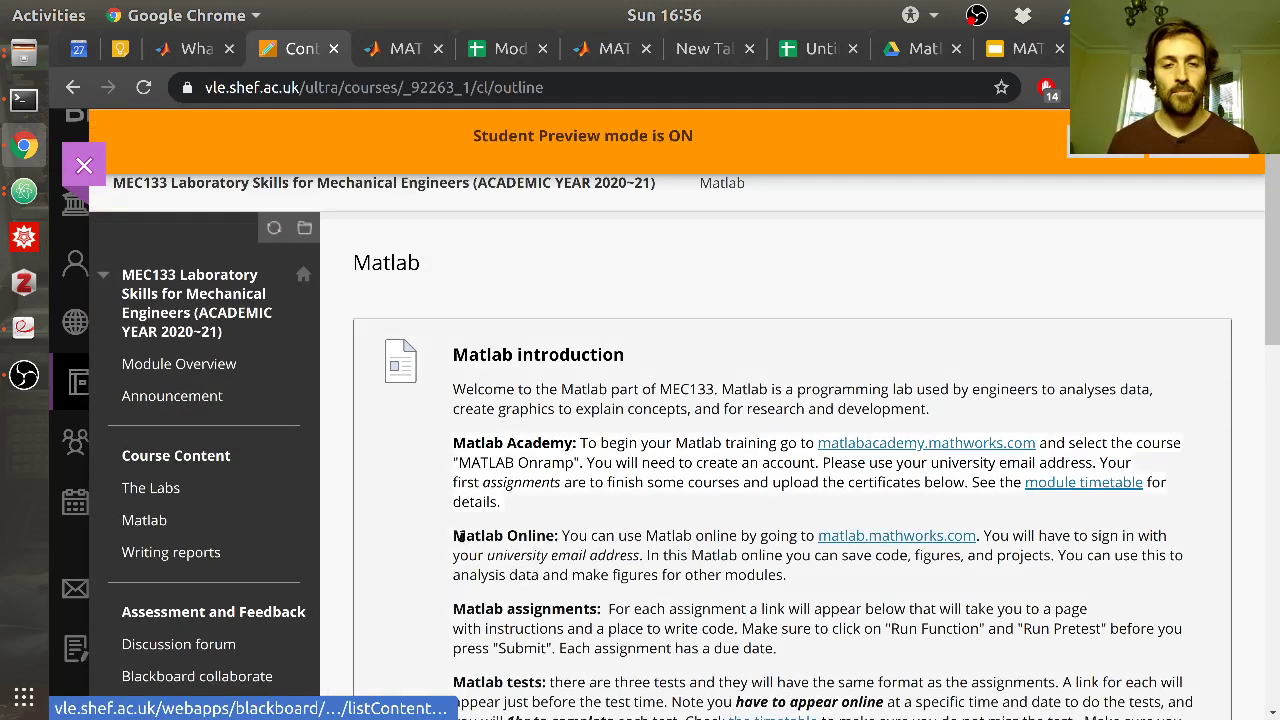
scroll(570, 480, down, 6)
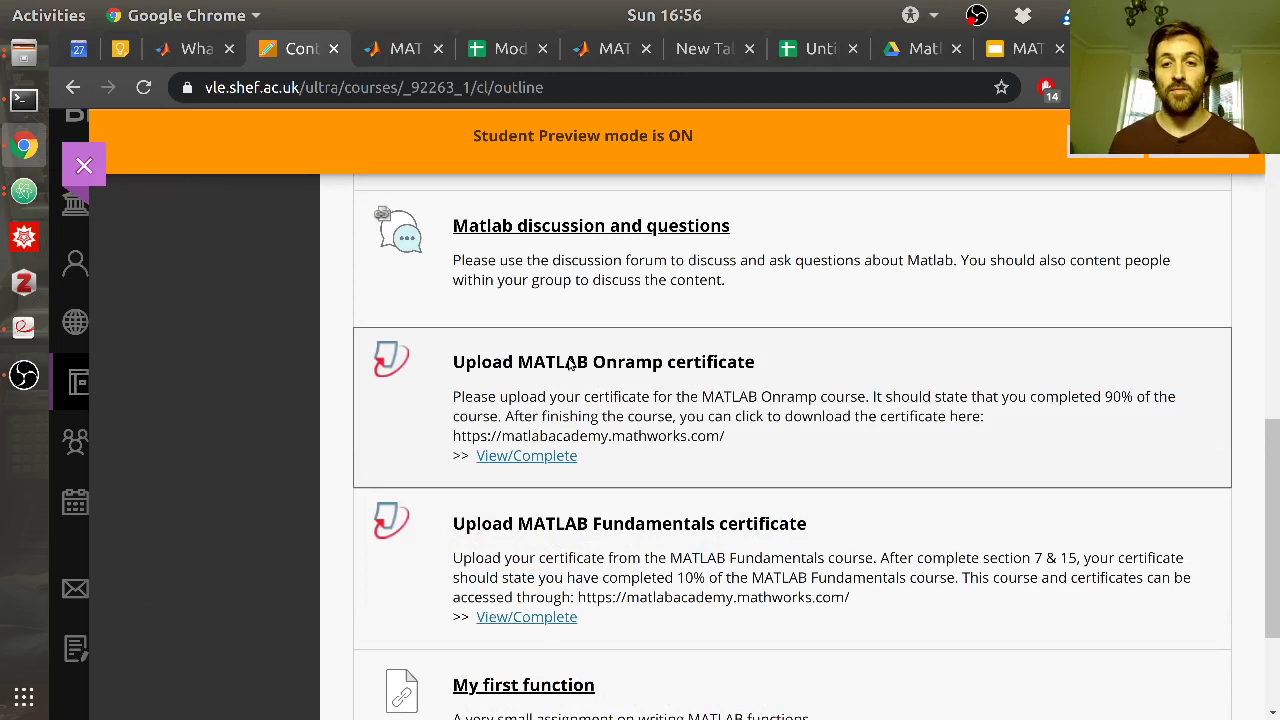
Try the Upload MATLAB Onramp certificate assignment, go back after its error, and open Announcements
click(524, 457)
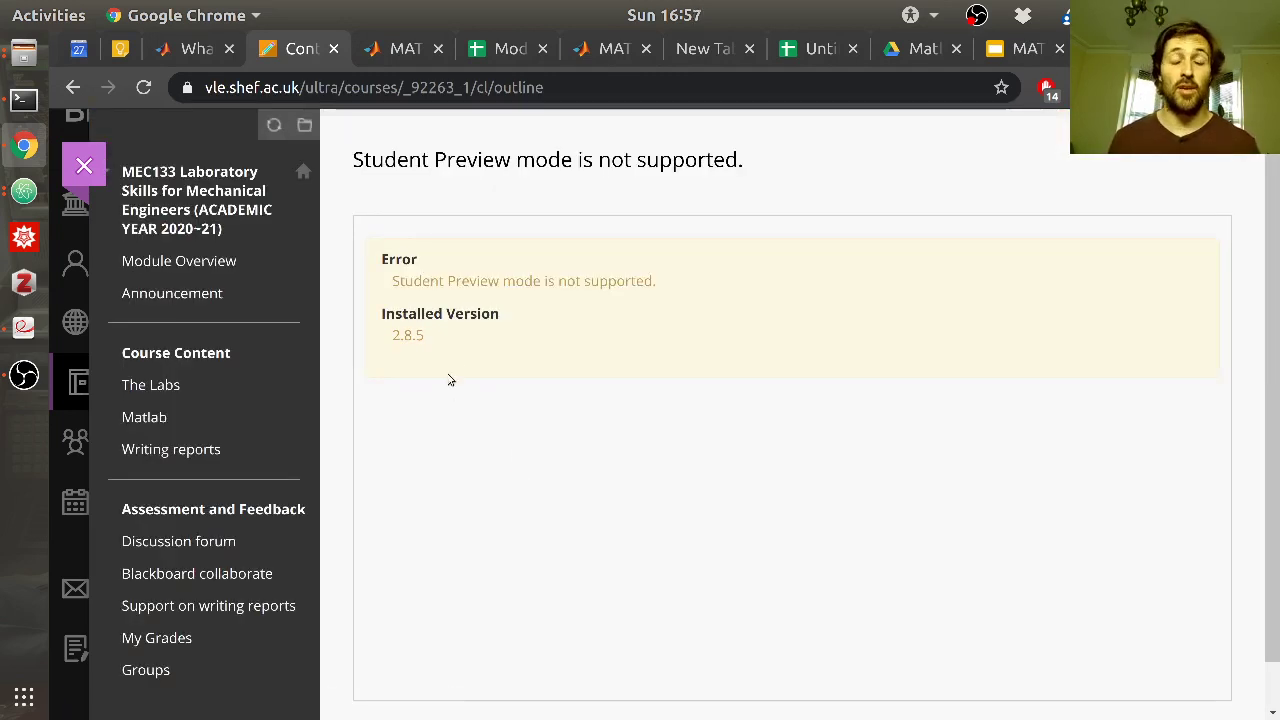
key(alt+Left)
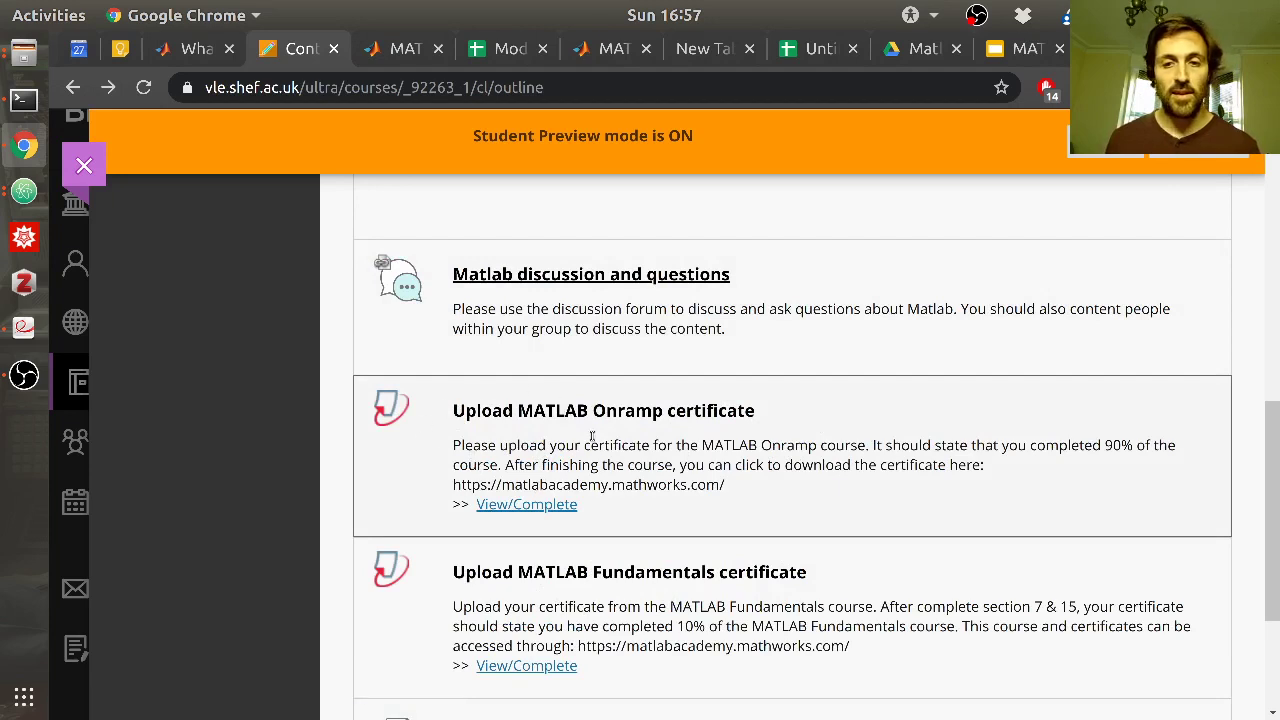
scroll(570, 405, up, 3)
scroll(557, 477, down, 2)
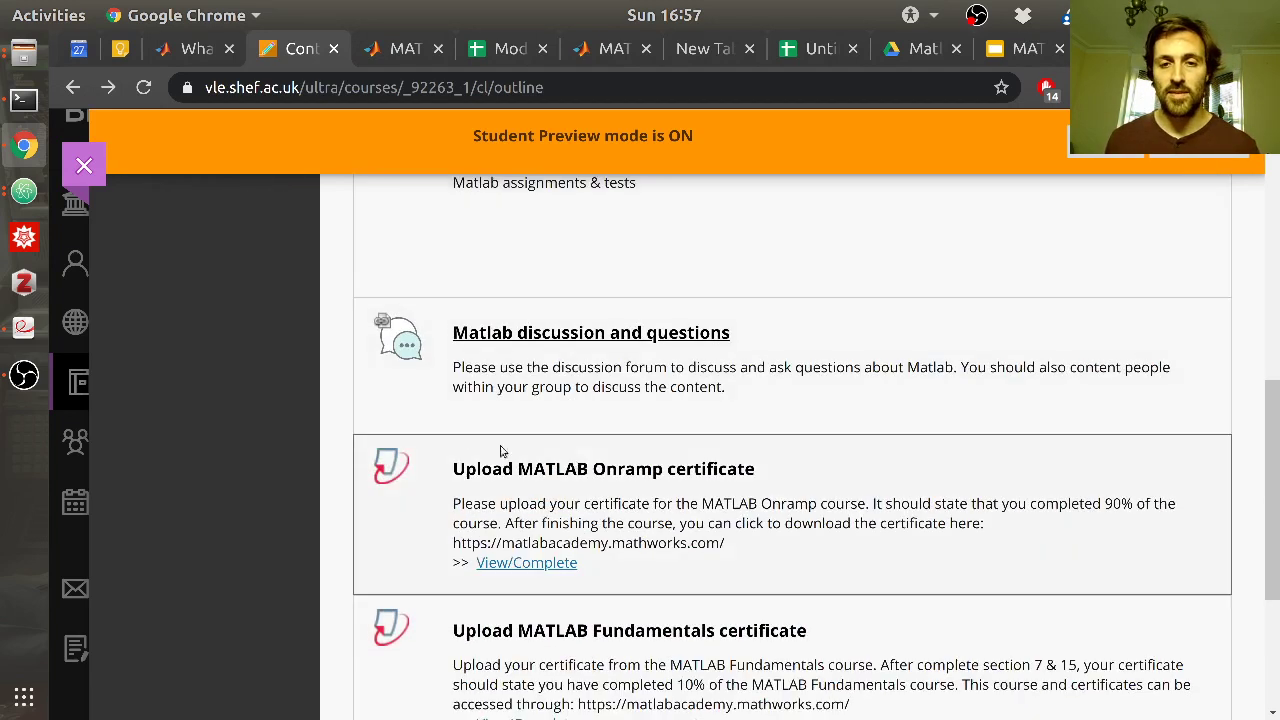
scroll(485, 532, up, 10)
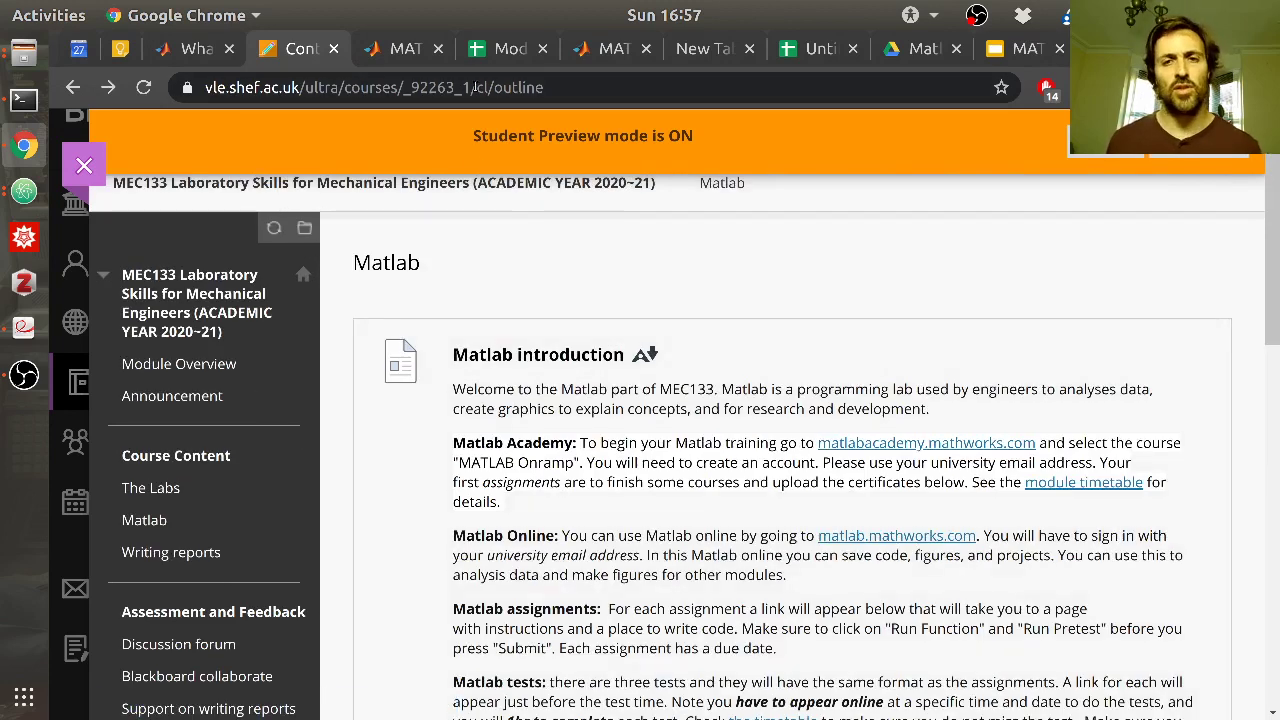
click(208, 397)
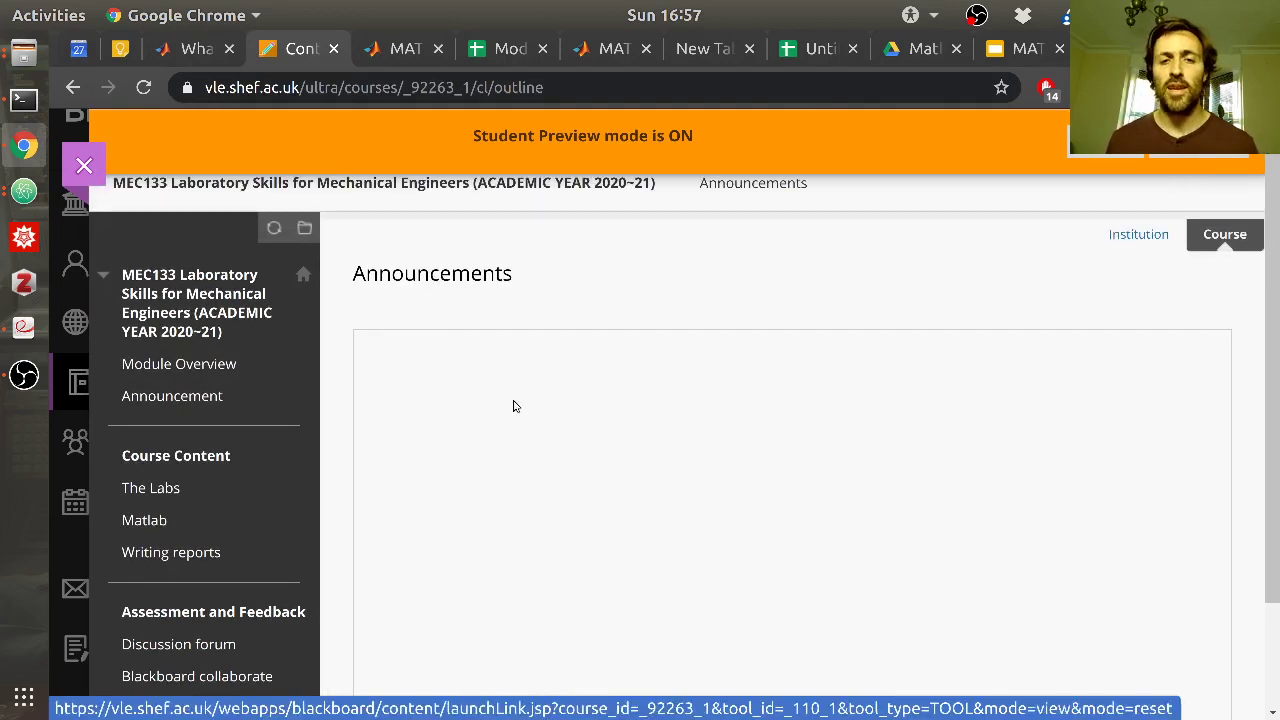